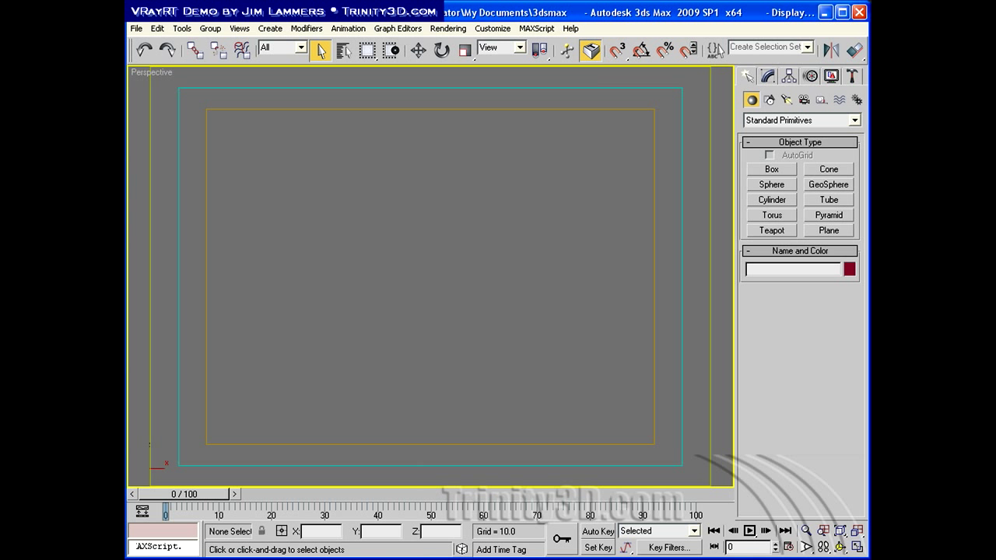
Open the recent ArchExteriors03-05 05.max scene, accepting V-Ray's updated light models and the obsolete-file notice
click(136, 28)
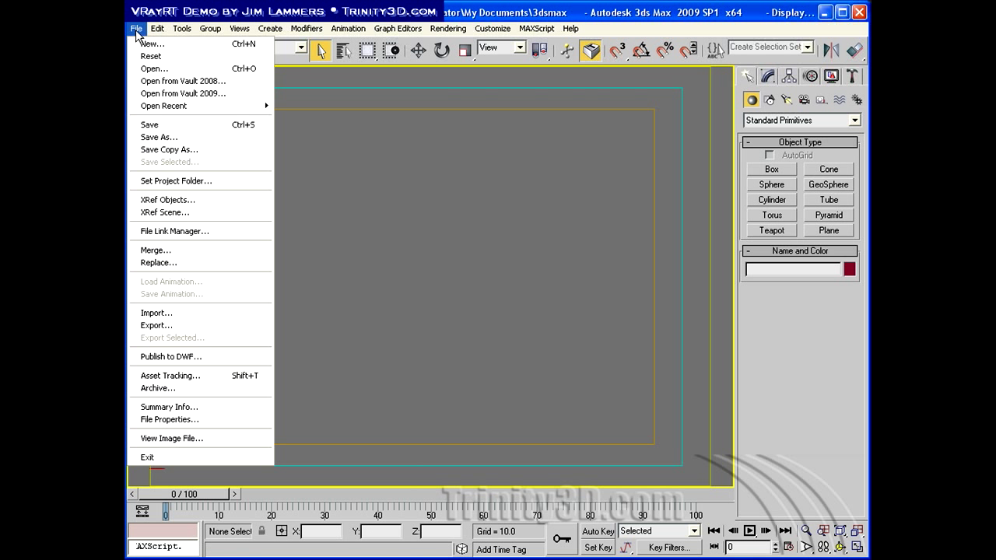
mouse_move(173, 107)
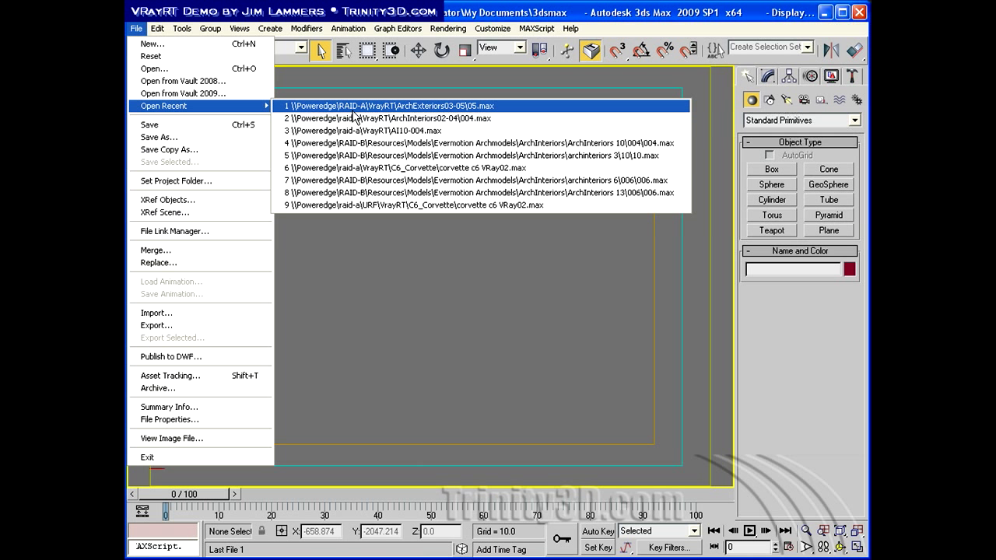
click(352, 109)
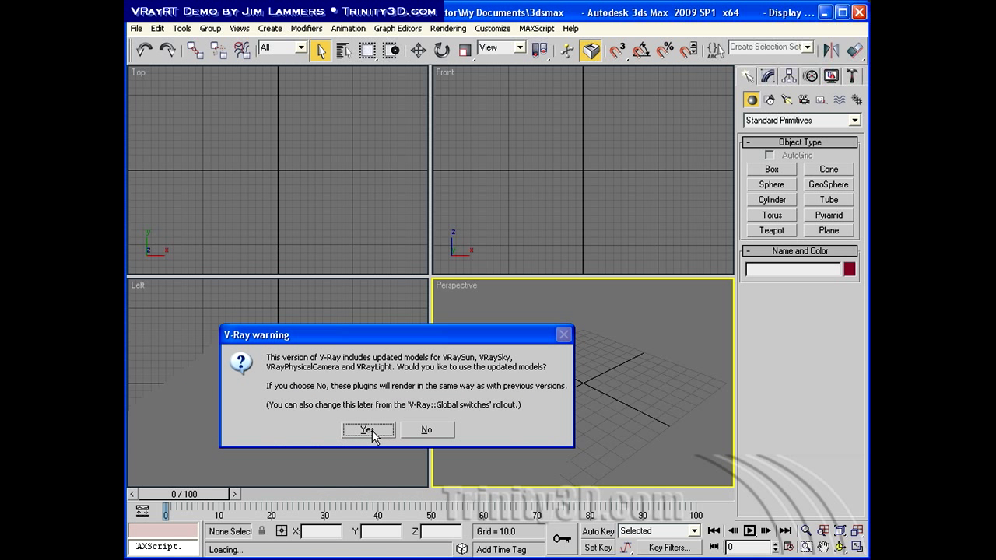
click(368, 431)
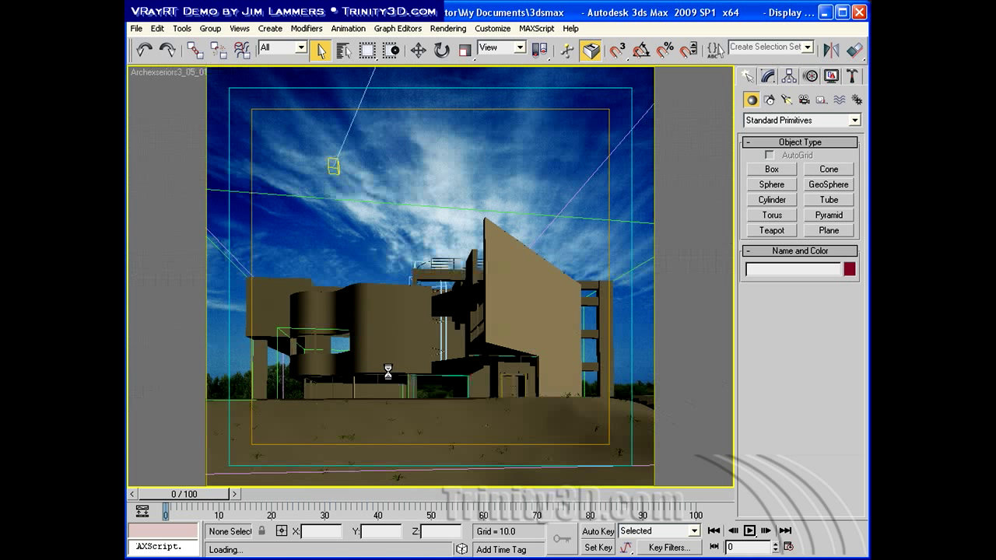
click(555, 319)
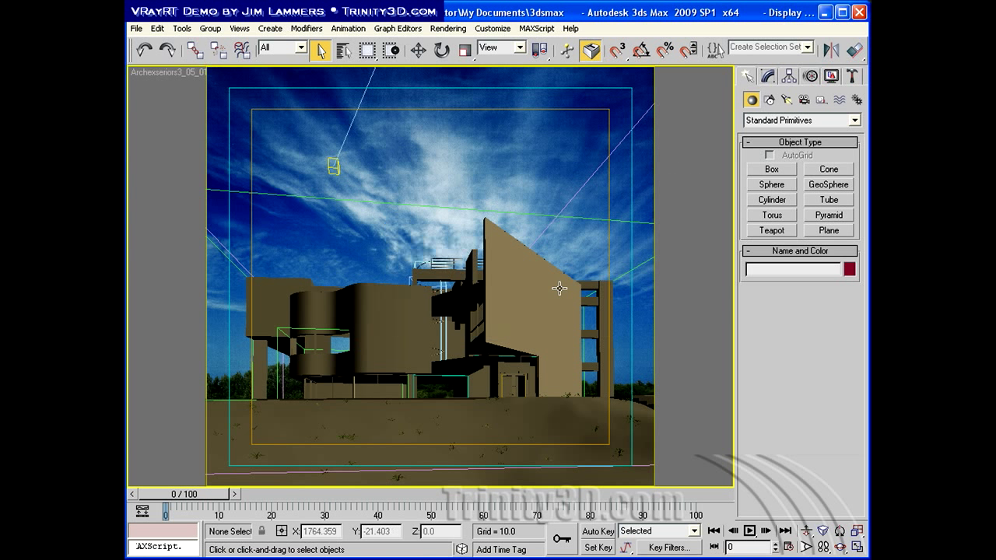
scroll(825, 63, down, 3)
In Render Setup's V-Ray settings, set the noise threshold to 0.01
click(814, 51)
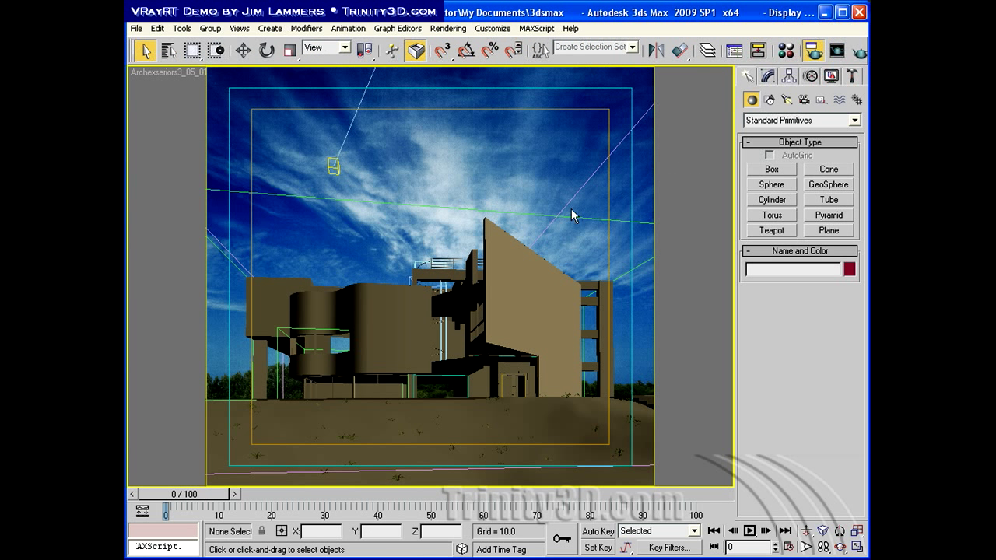
click(563, 98)
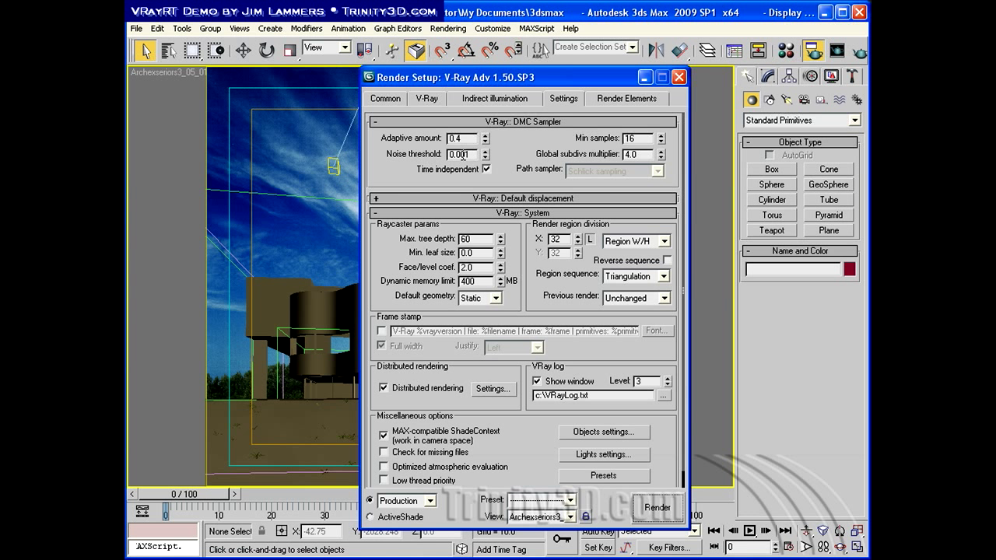
drag(461, 154, 500, 157)
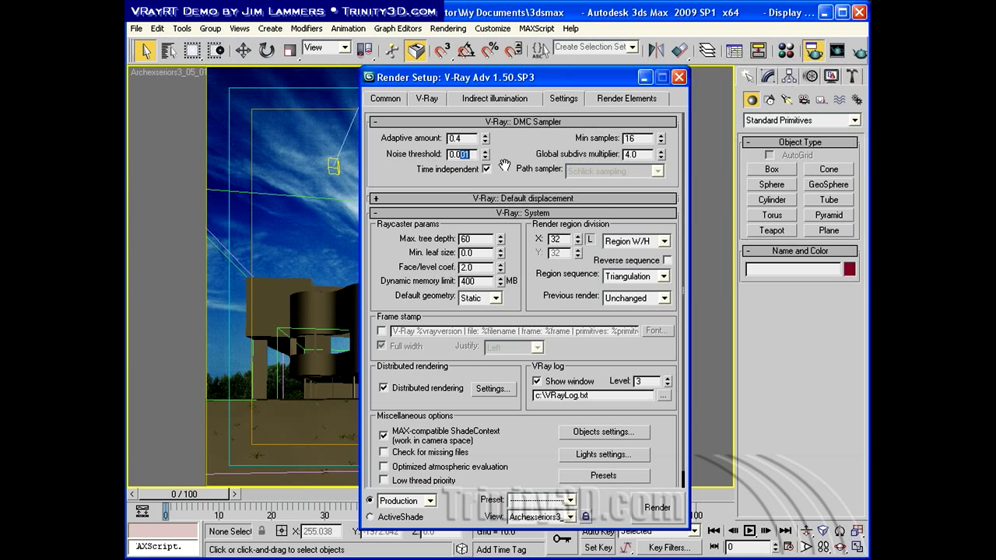
text(1)
click(461, 138)
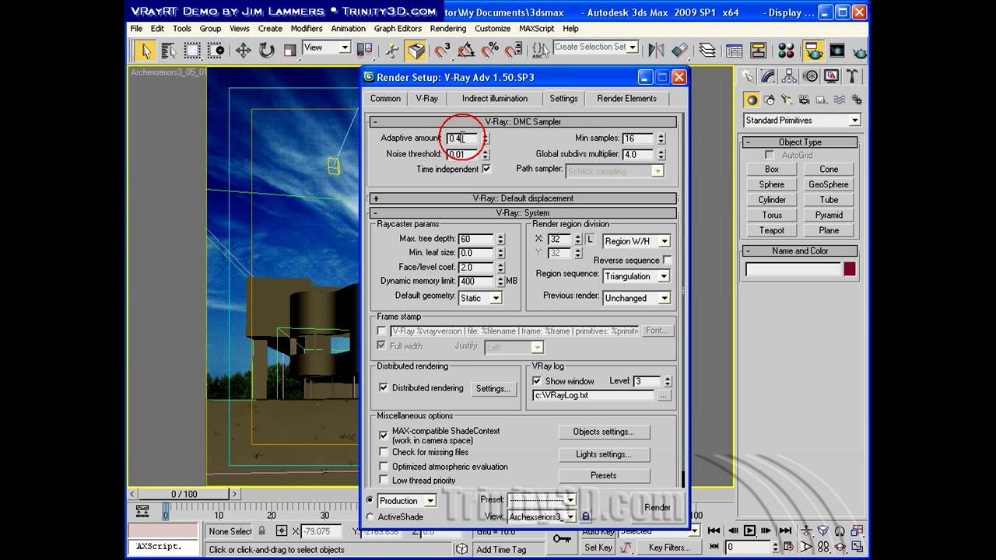
Assign V-Ray RT 1.50.01 as the ActiveShade renderer on the Common tab
click(387, 99)
drag(562, 451, 567, 178)
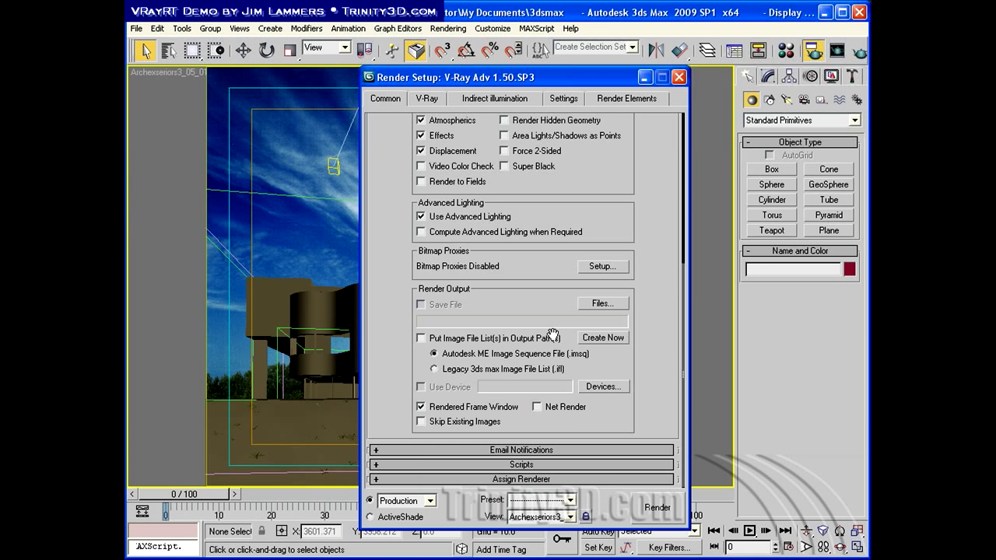
scroll(580, 473, down, 3)
click(596, 453)
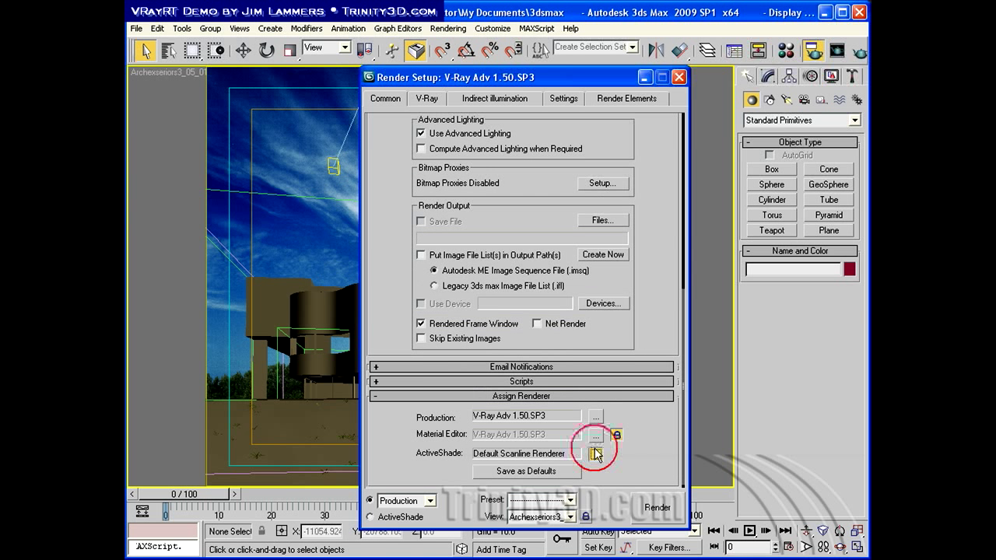
click(466, 210)
double_click(467, 211)
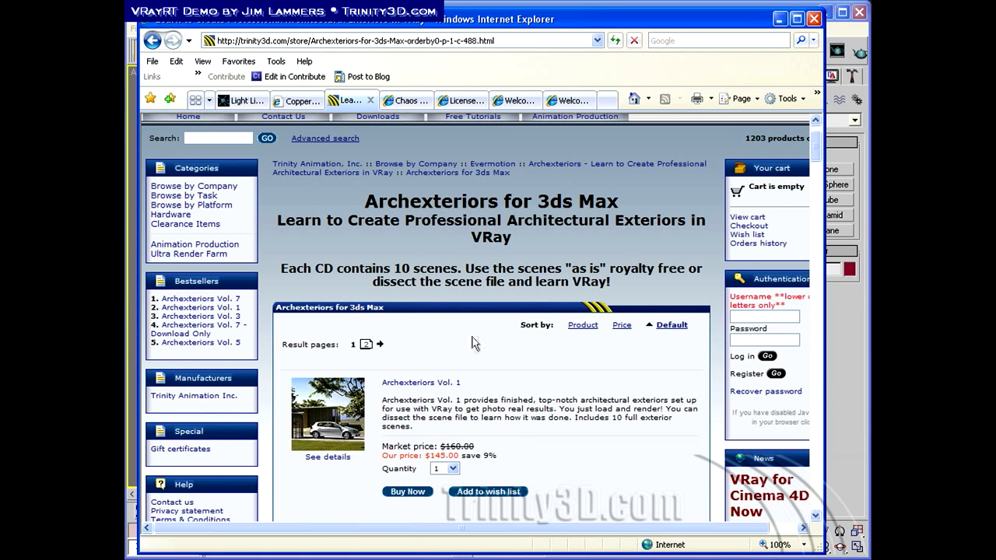
Browse the Trinity3D Archexteriors listing and open the Vol. 1 Download Only product page
scroll(475, 338, down, 5)
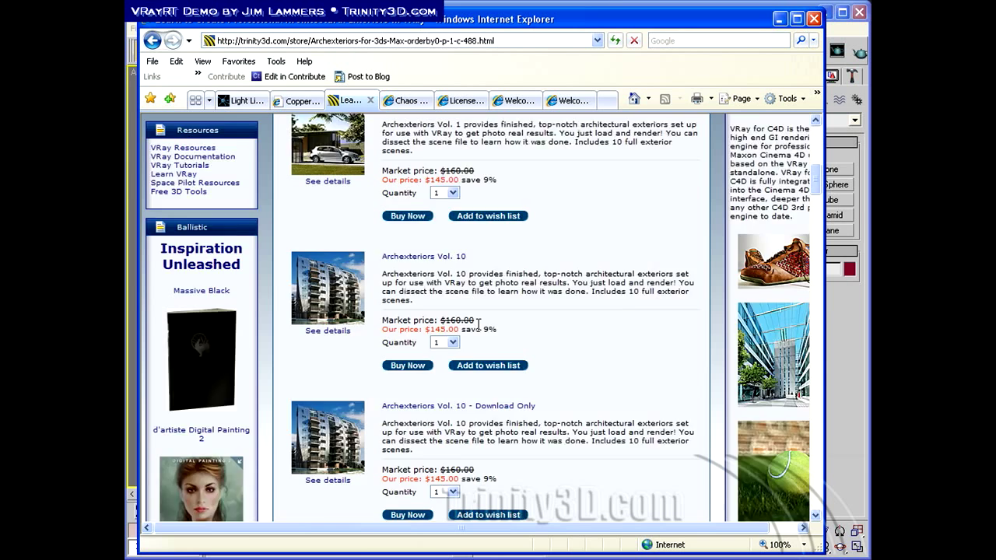
scroll(477, 323, down, 3)
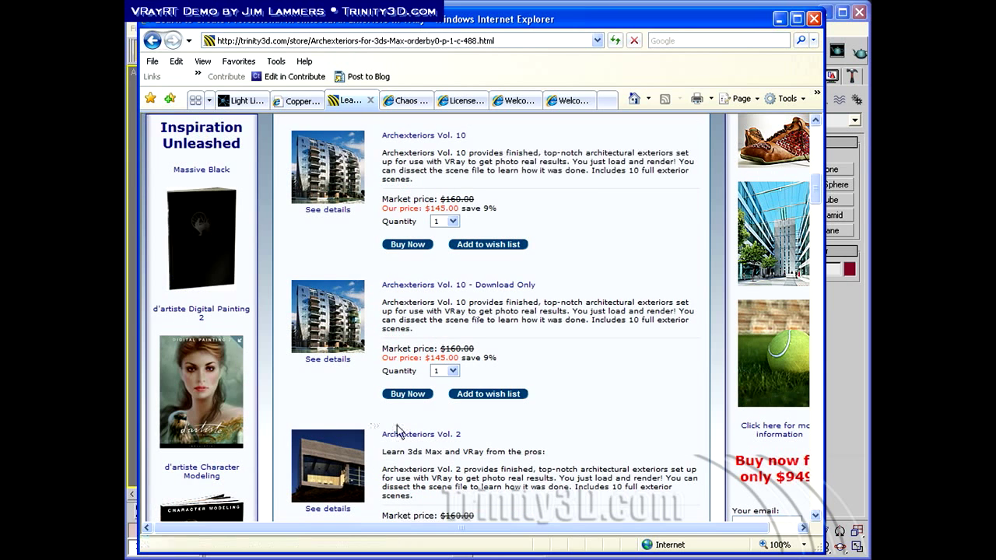
scroll(394, 354, up, 5)
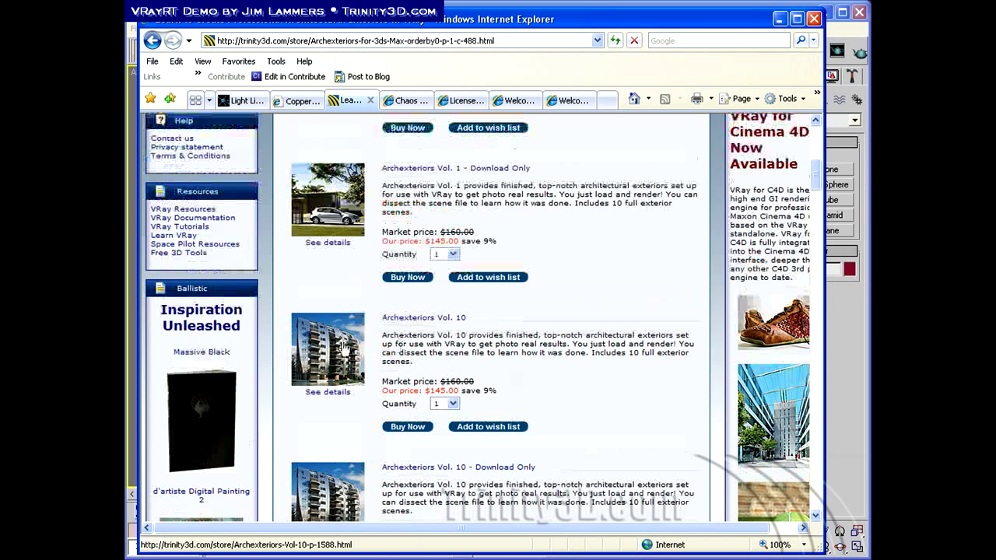
click(337, 221)
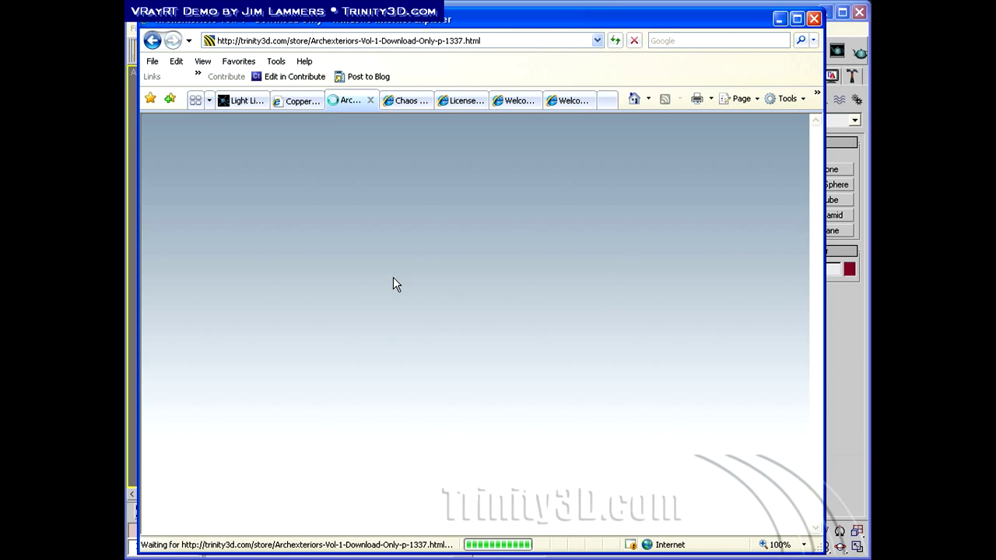
Look through the $145.00 Vol. 1 product page renders, then minimize Internet Explorer
scroll(394, 291, down, 10)
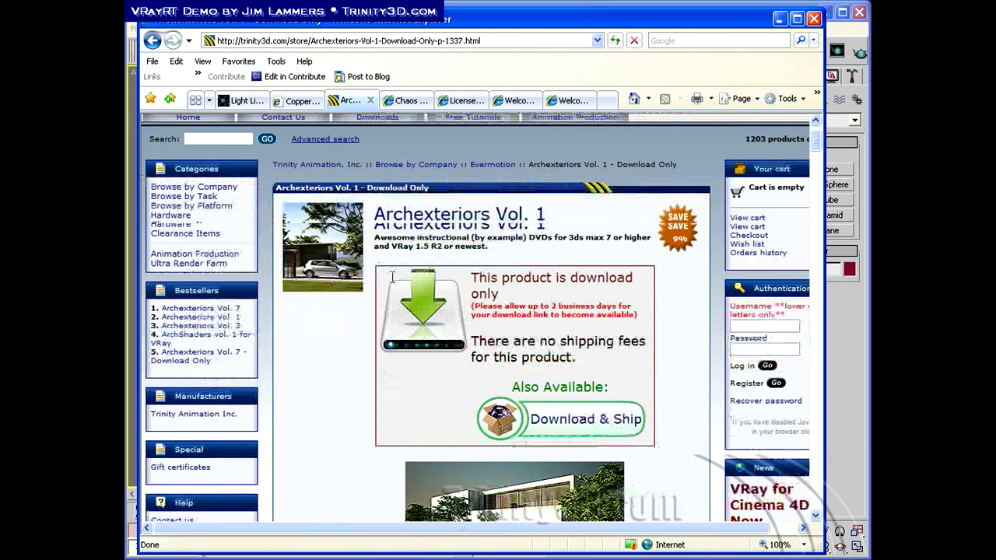
scroll(394, 298, down, 15)
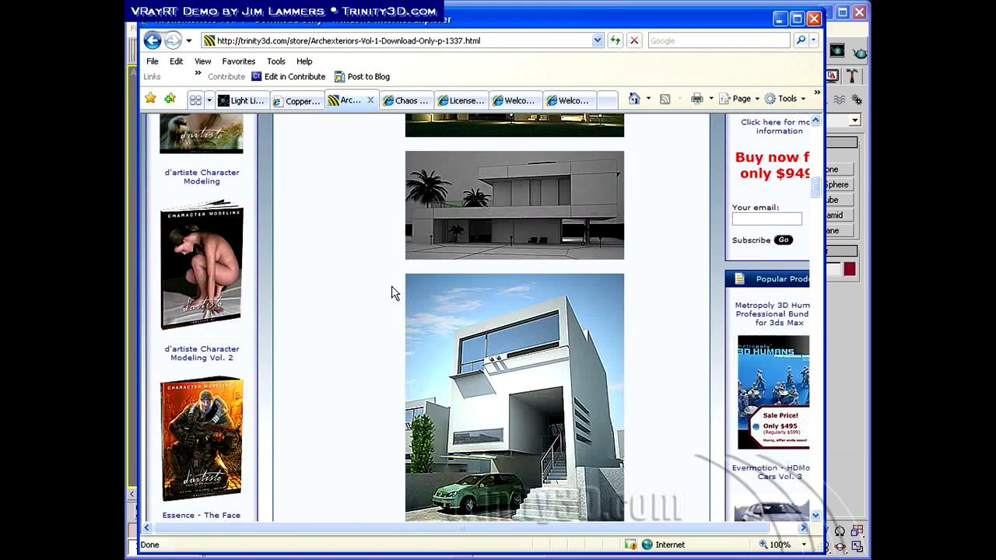
scroll(391, 291, down, 15)
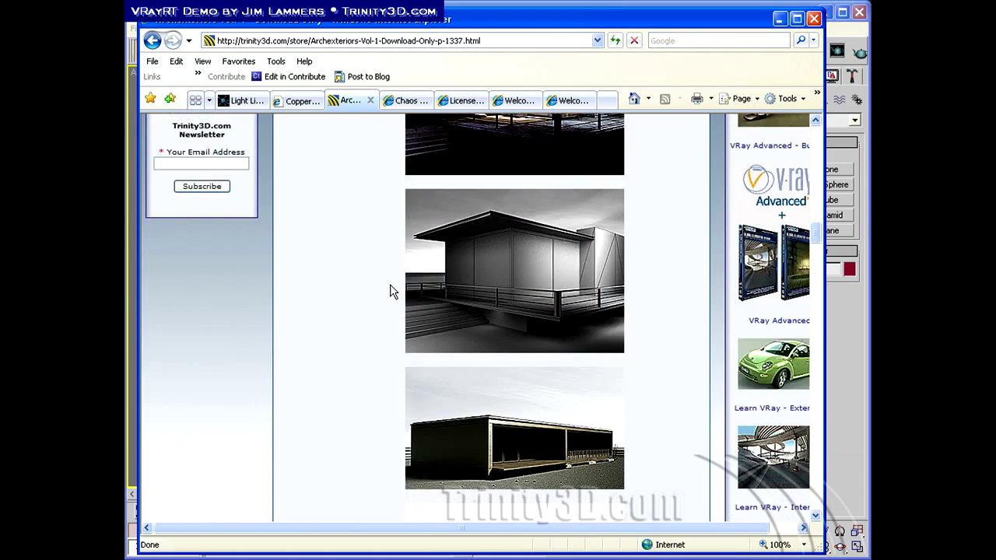
scroll(393, 291, down, 15)
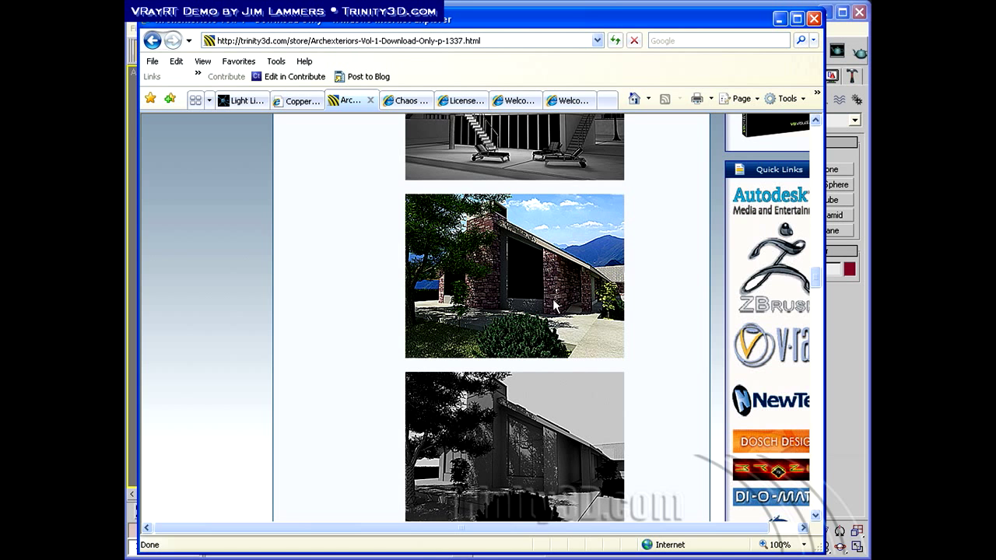
scroll(365, 329, down, 3)
scroll(366, 327, up, 1)
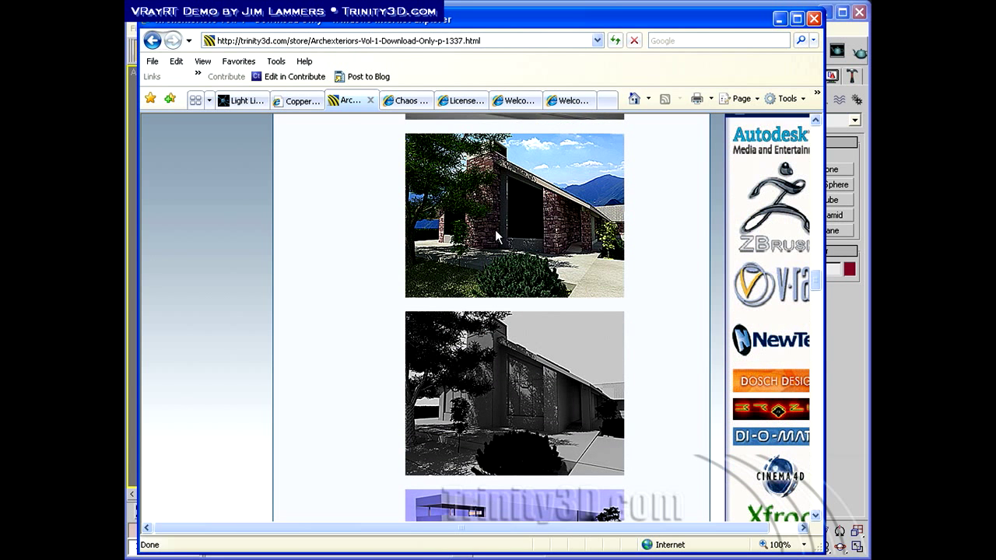
scroll(351, 325, down, 12)
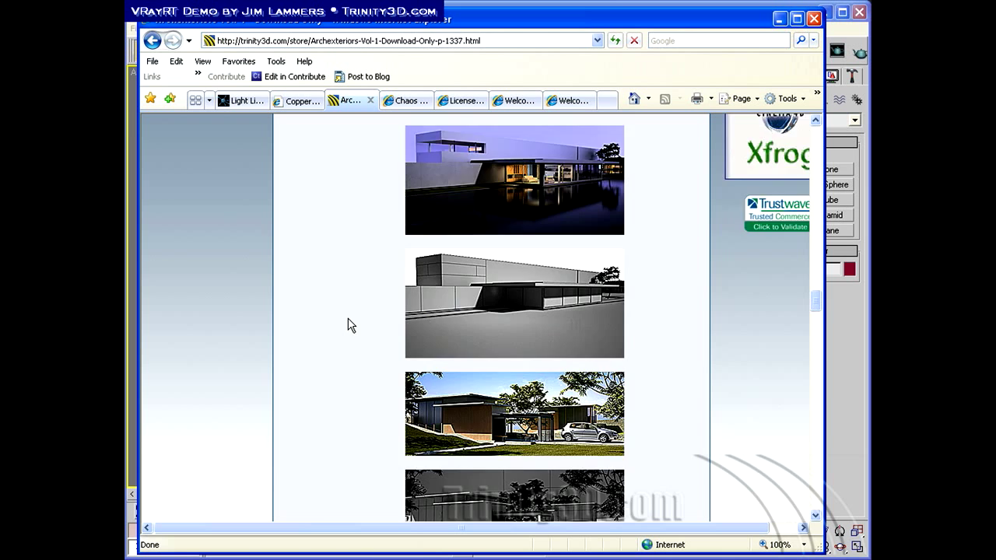
scroll(350, 326, down, 6)
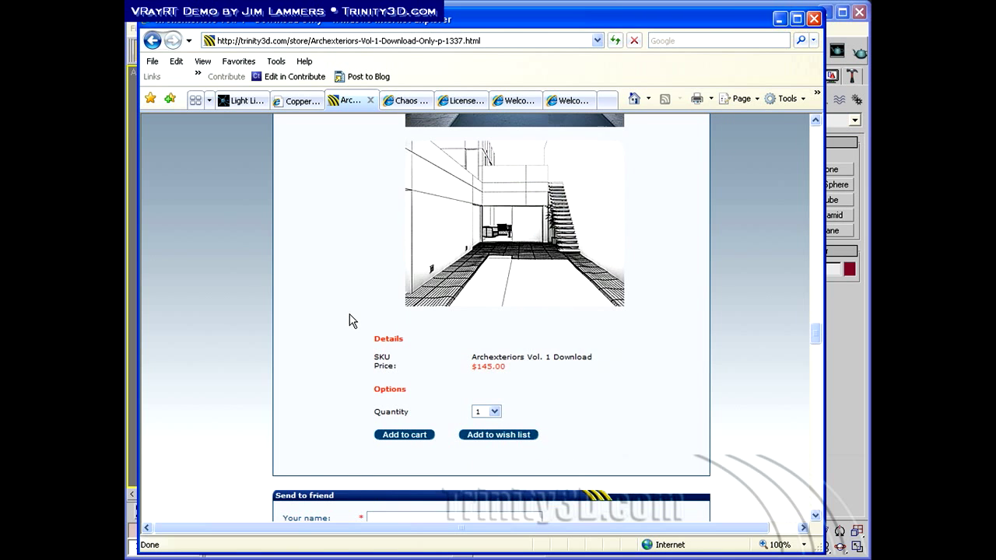
click(780, 18)
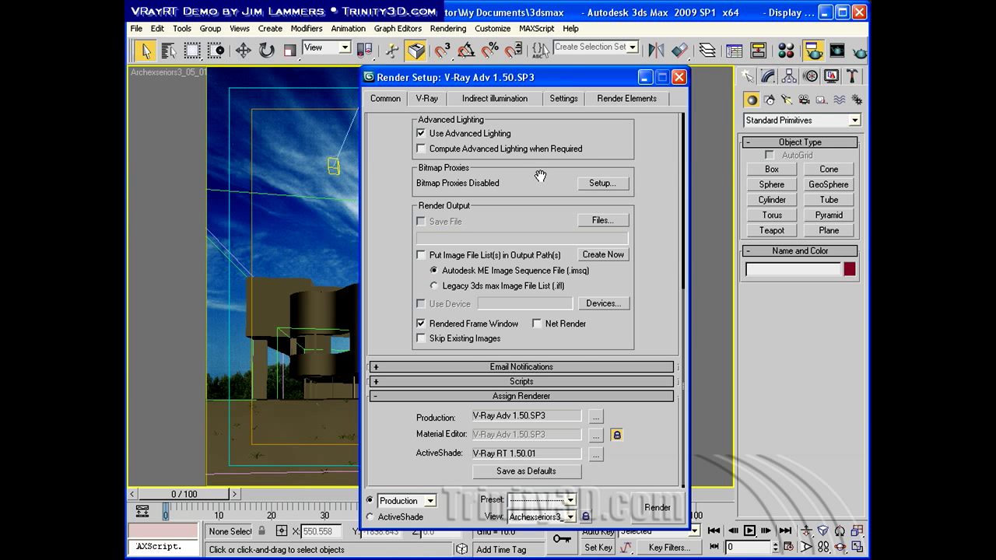
Dismiss the Render Setup window to reveal the building's camera view
click(678, 77)
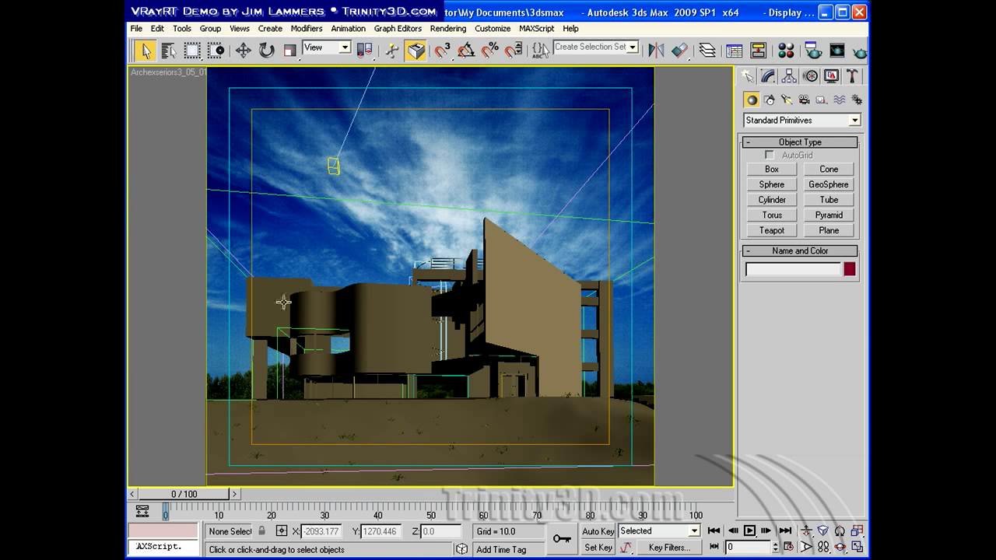
right_click(220, 226)
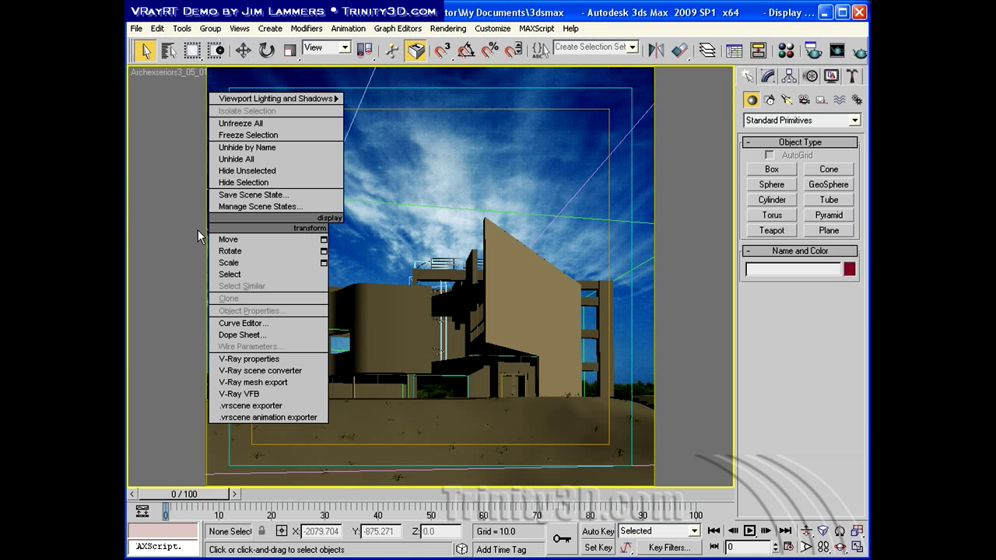
key(Escape)
key(ctrl+a)
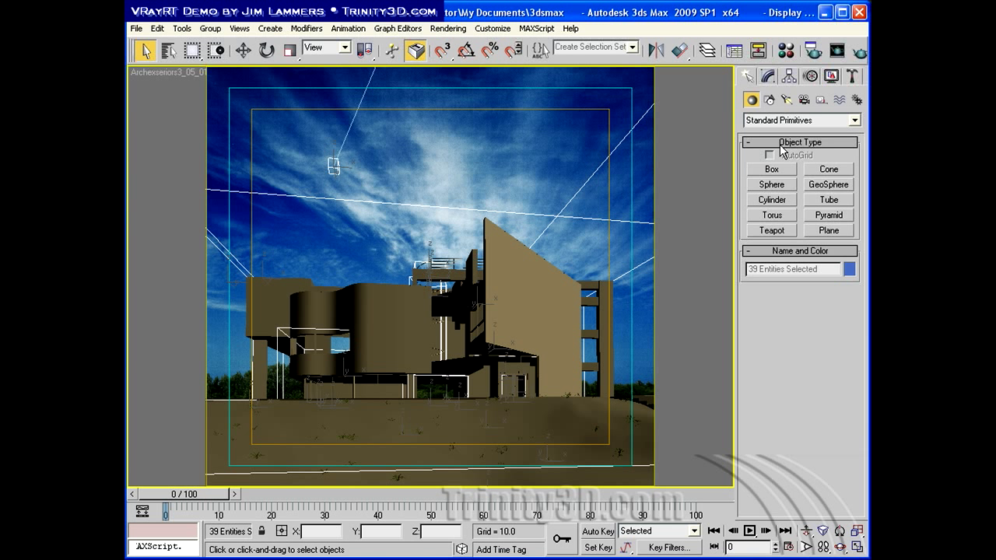
click(831, 75)
drag(830, 319, 832, 169)
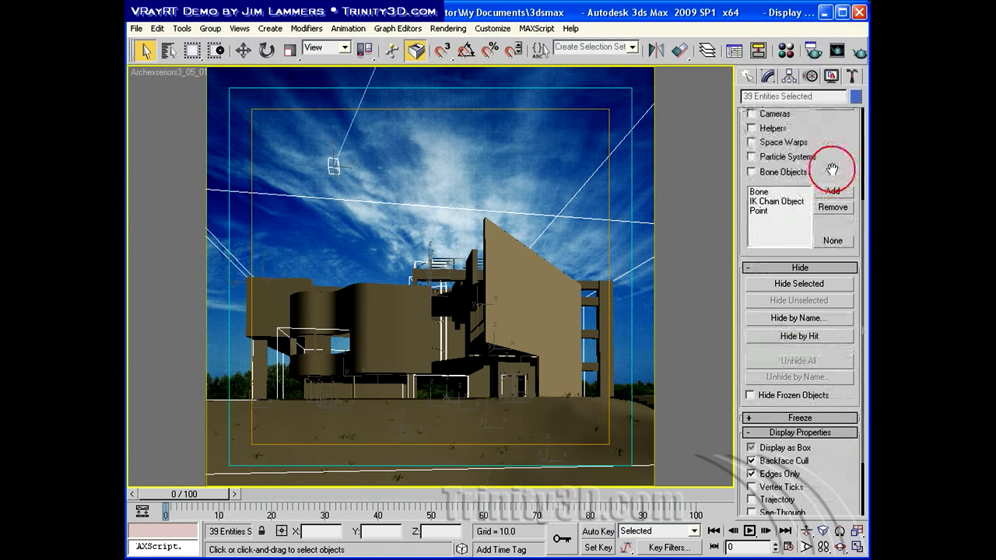
scroll(825, 179, down, 3)
click(752, 368)
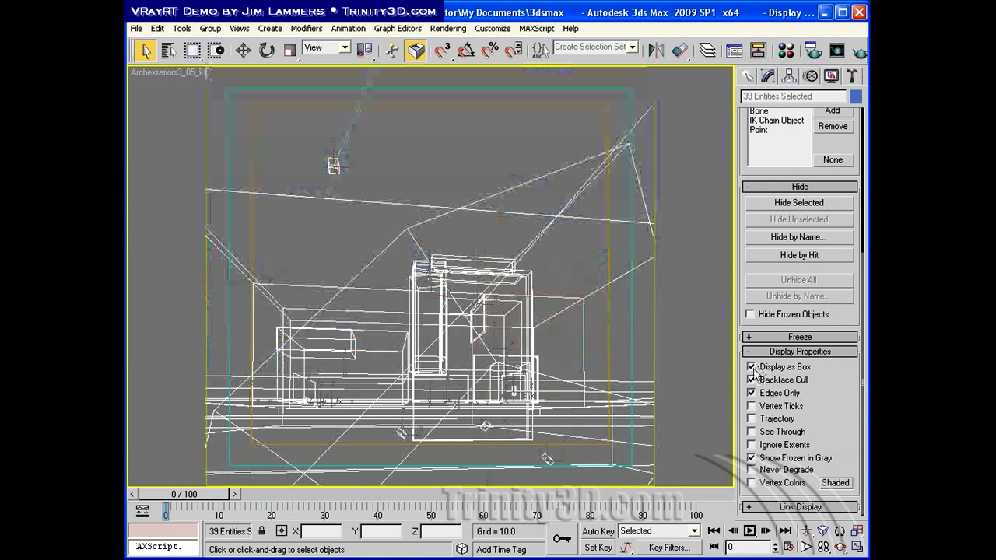
click(752, 368)
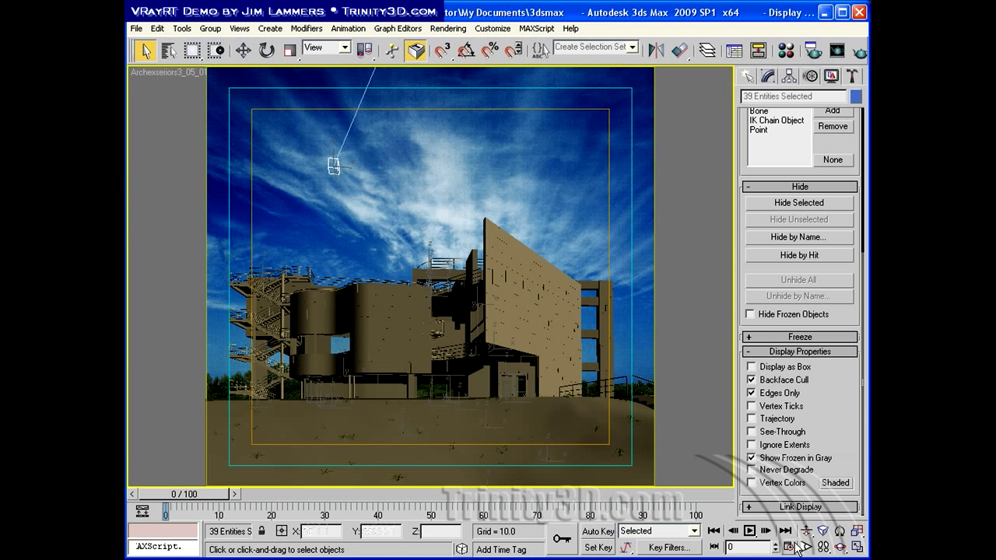
Split into four viewports, make one a wireframe Top view, zoom extents, and deselect all
click(857, 548)
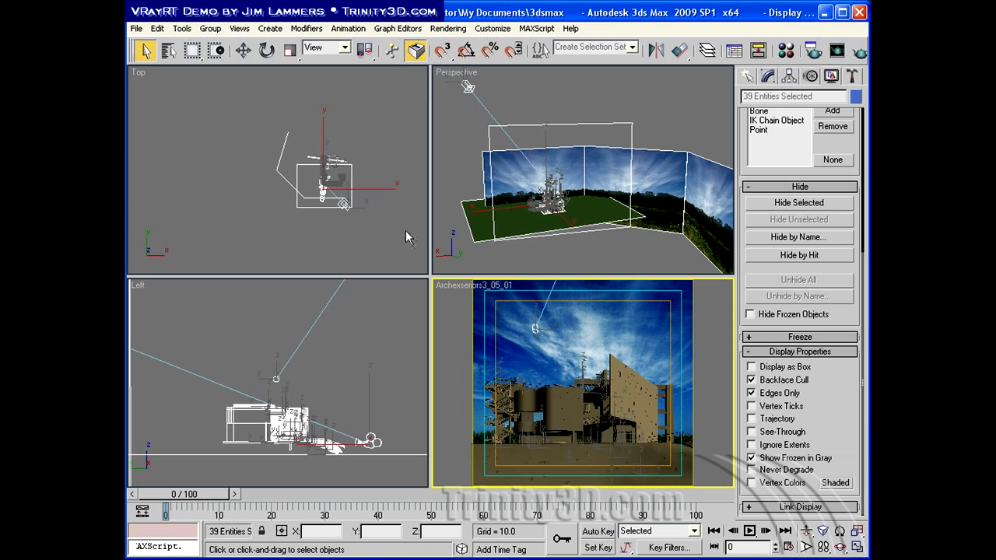
right_click(457, 143)
key(t)
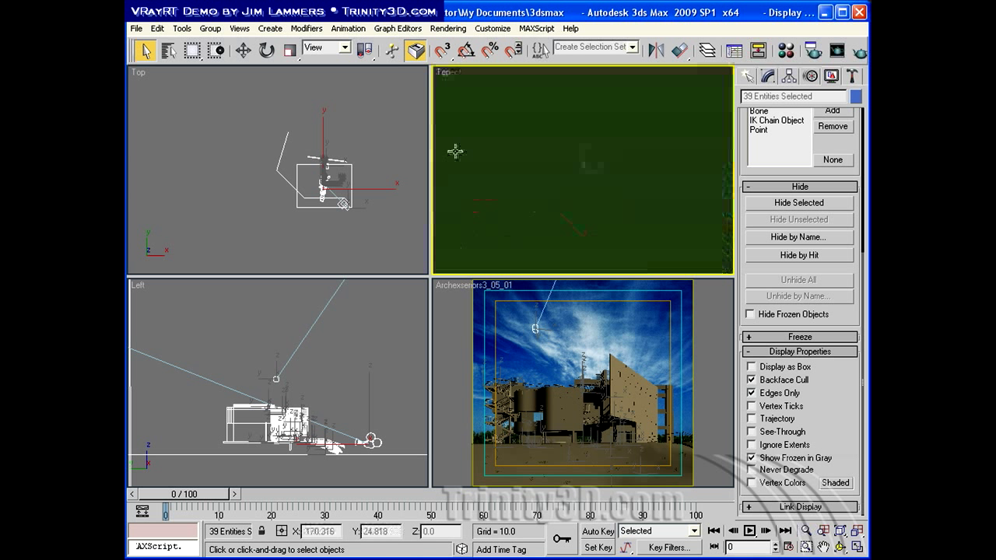
right_click(445, 73)
click(471, 116)
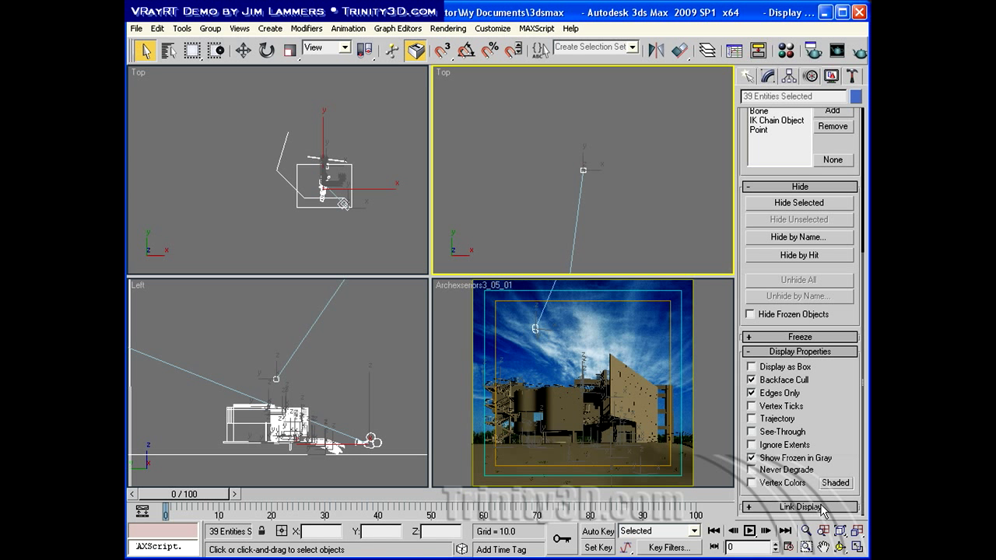
click(839, 530)
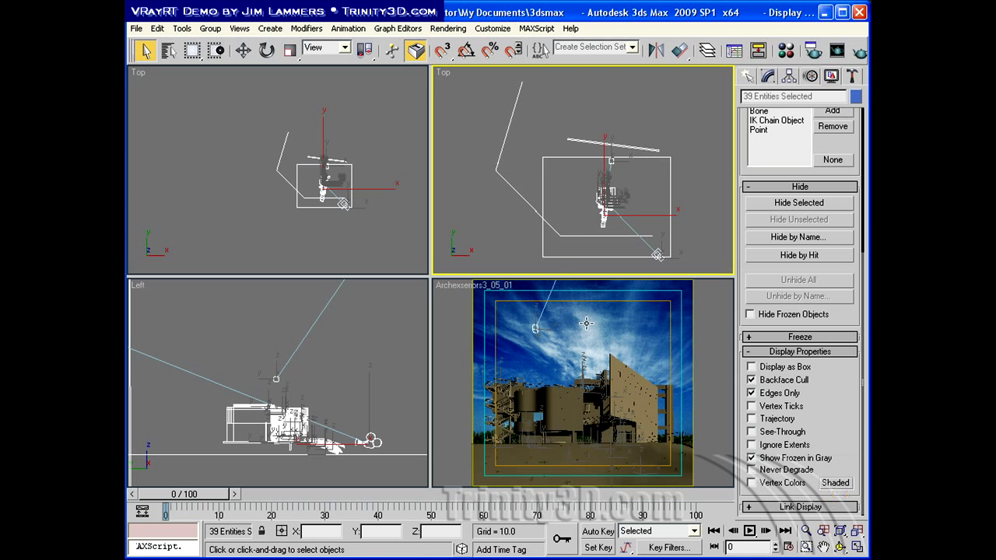
key(ctrl+d)
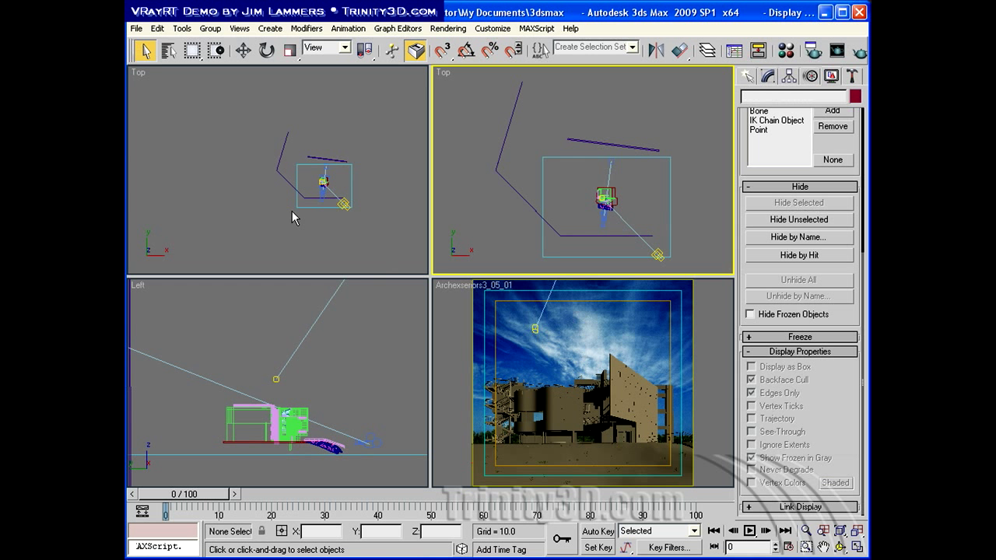
Set the upper-left viewport to the camera view, then to Perspective
right_click(138, 72)
mouse_move(202, 79)
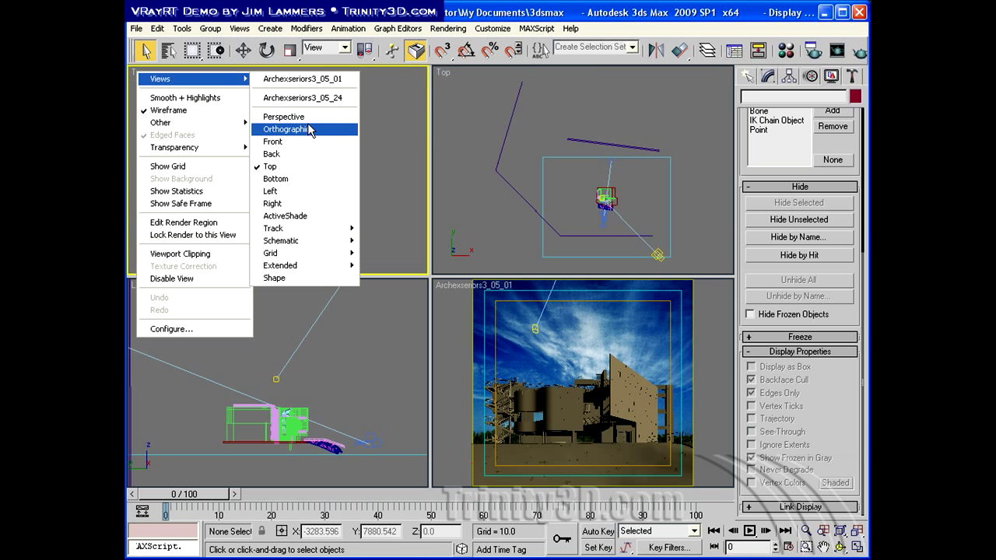
click(310, 80)
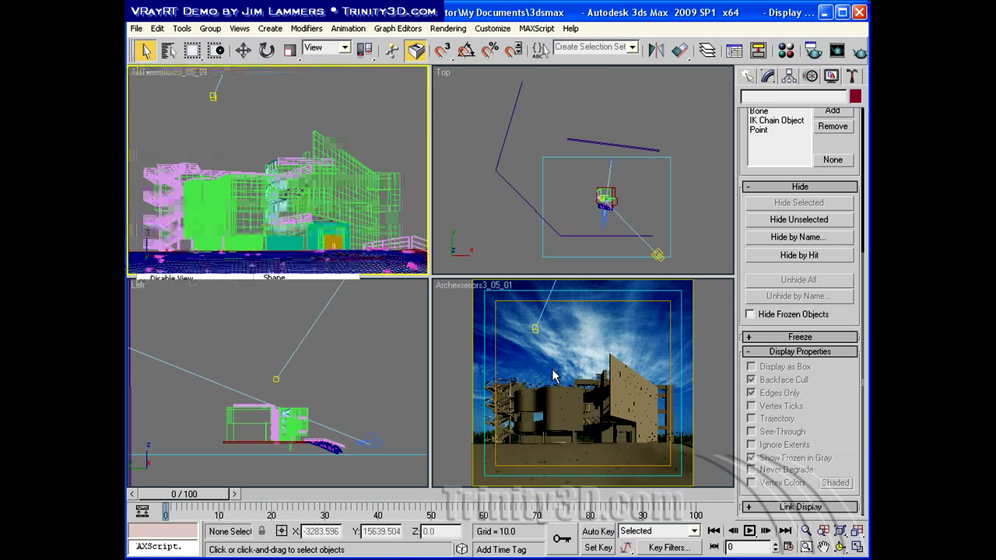
right_click(166, 72)
mouse_move(183, 78)
click(319, 117)
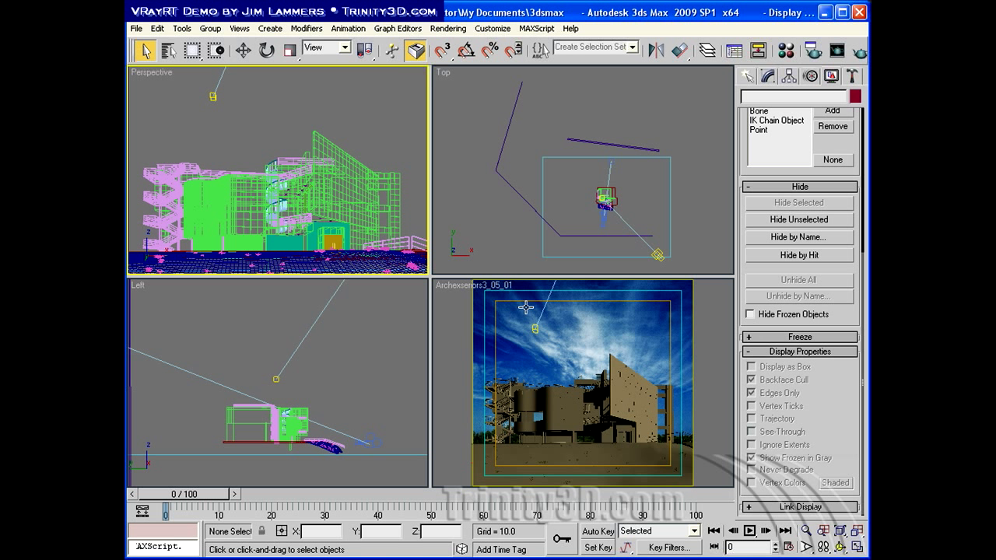
Turn the left viewport into a Front view with the building panned into frame
right_click(243, 340)
key(f)
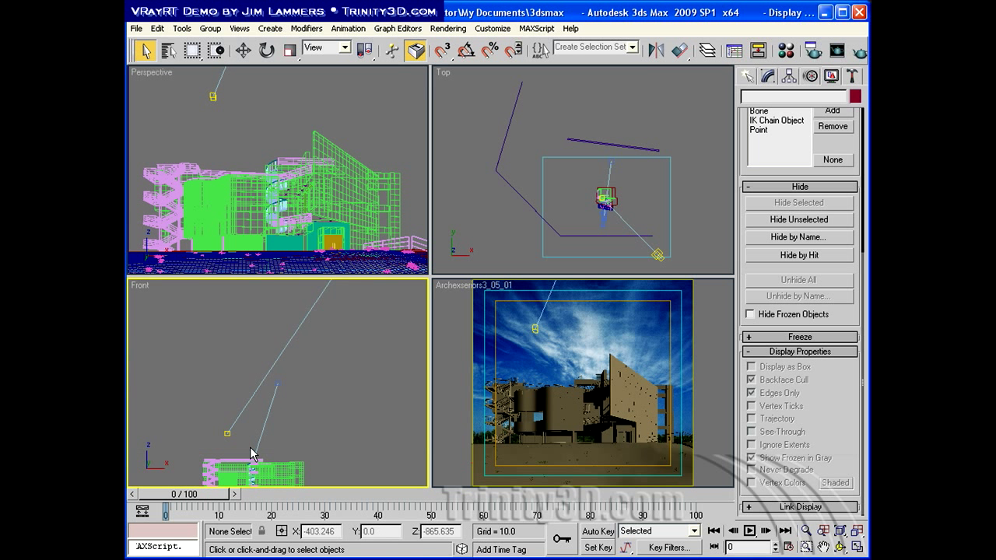
middle_drag(252, 455, 270, 347)
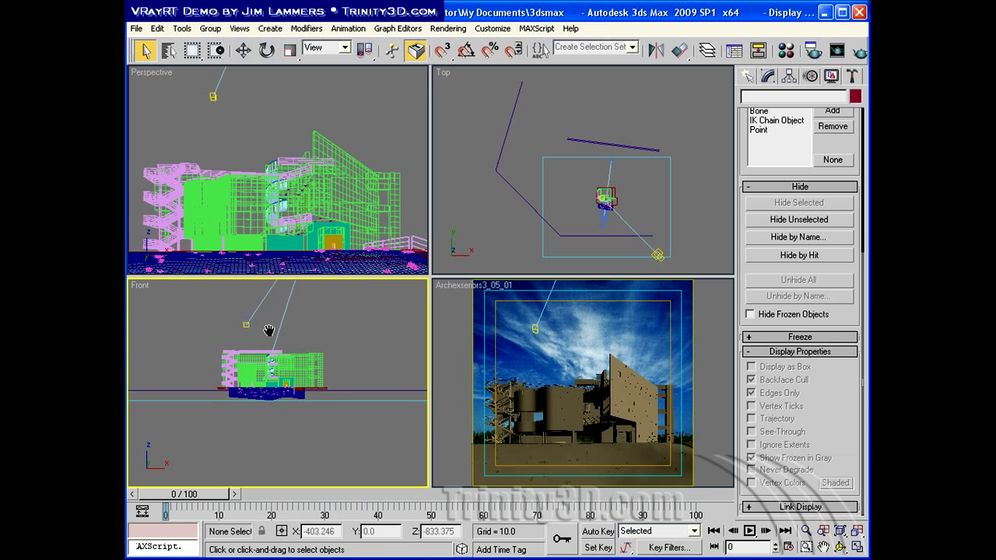
click(156, 72)
click(315, 216)
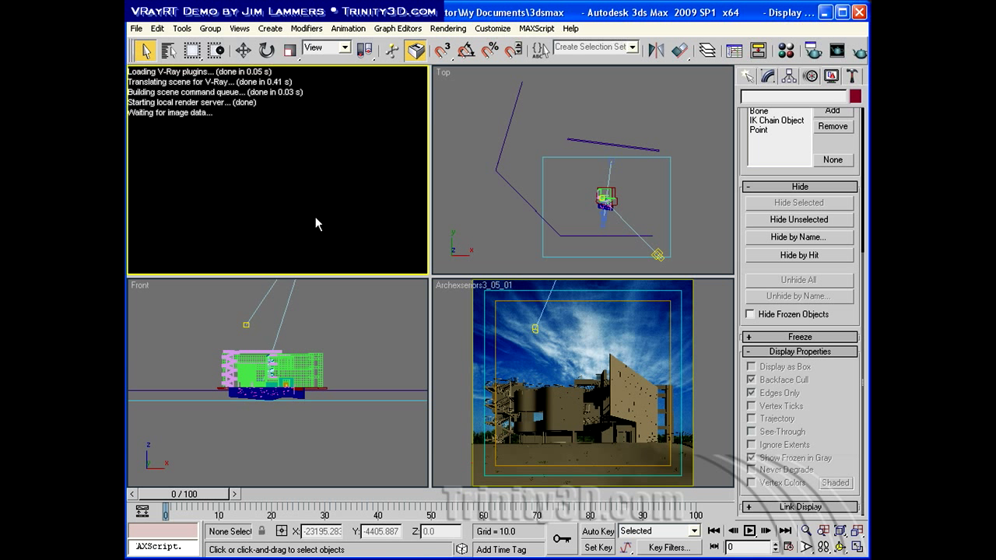
Run VRayRT ActiveShade, hide the V-Ray log, and walk the camera toward the stairways
click(451, 343)
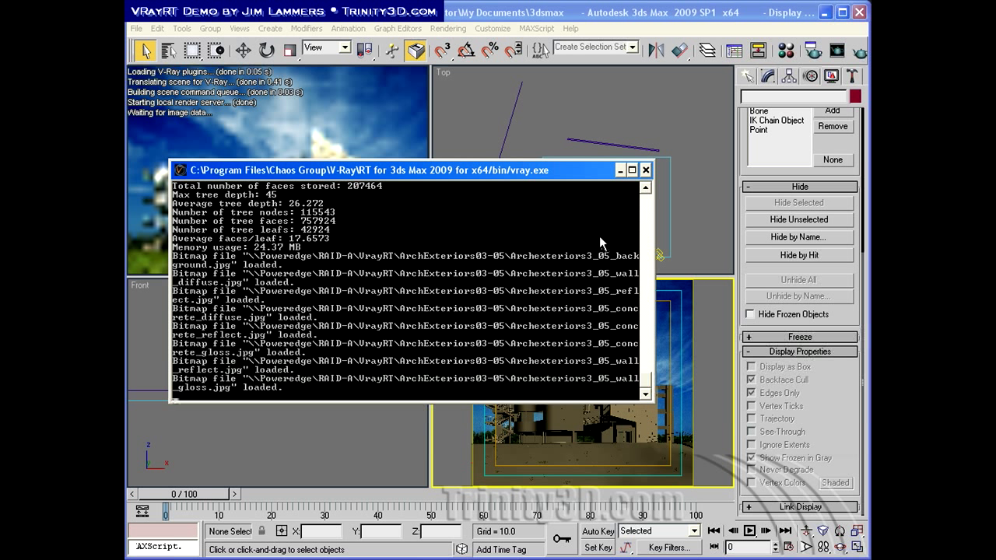
click(620, 171)
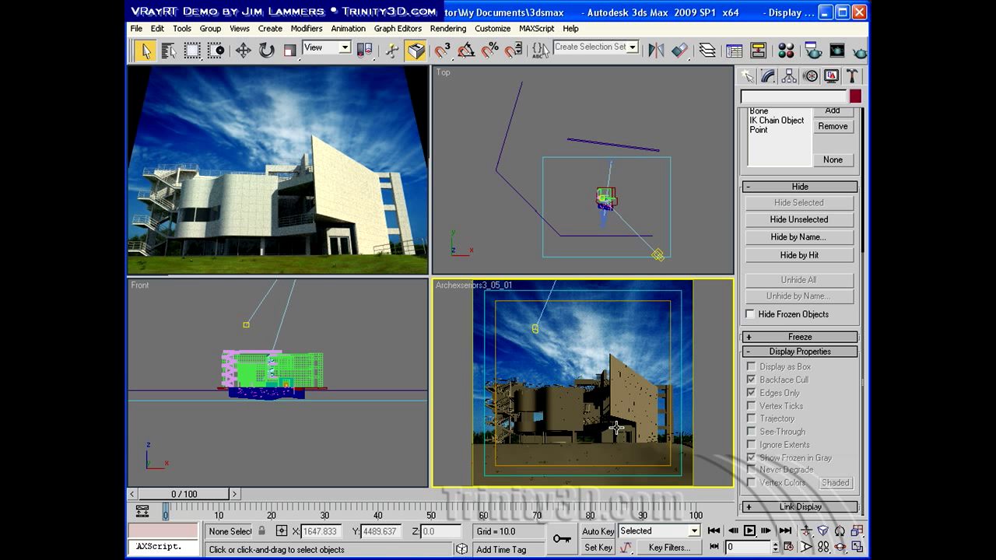
key(Up)
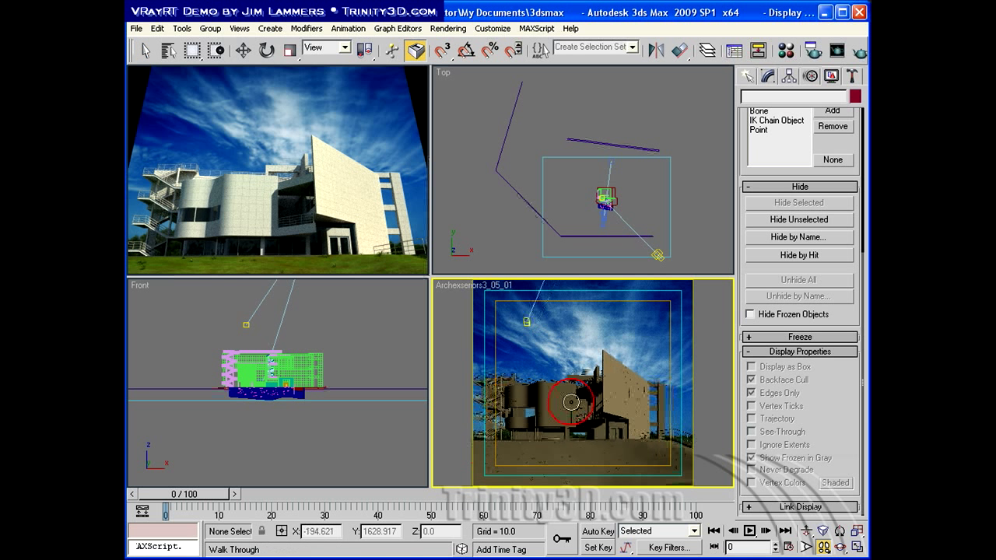
drag(571, 402, 529, 404)
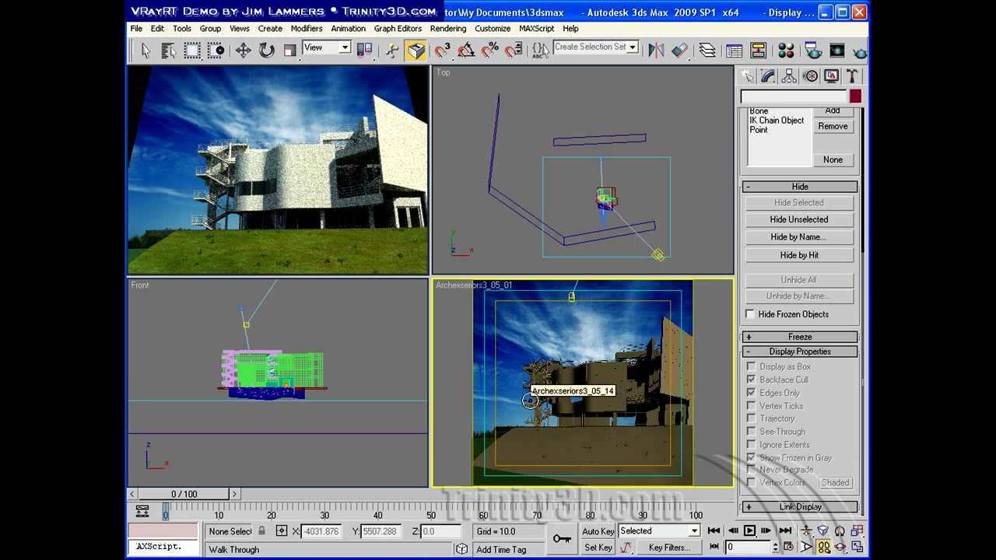
drag(529, 400, 535, 401)
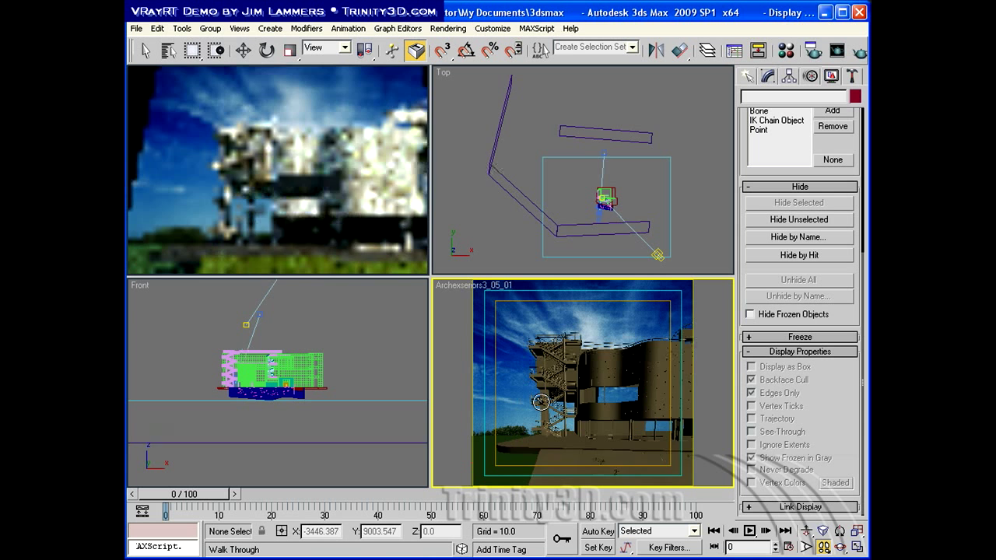
drag(541, 402, 538, 470)
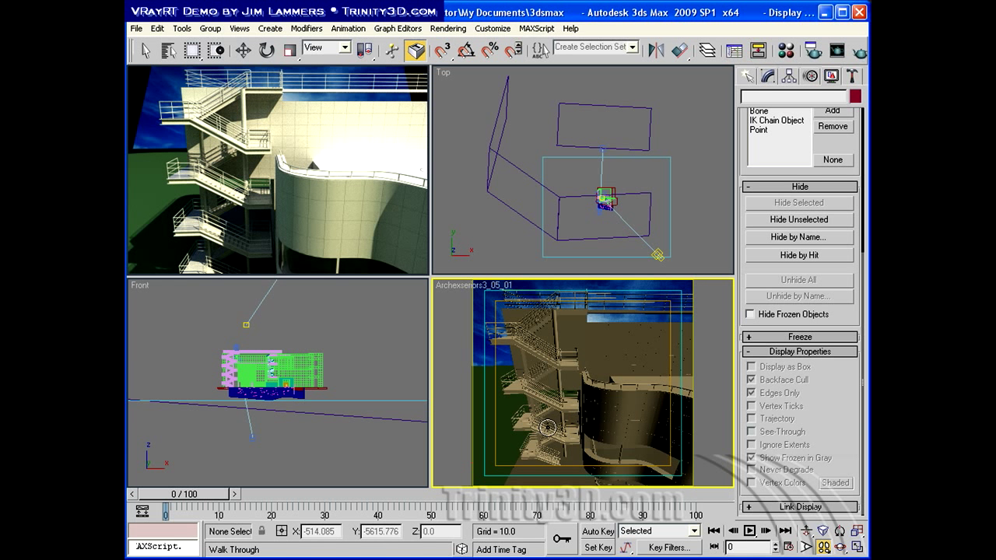
Give the Top view smooth shading and select the sky and tall side backdrop planes
right_click(507, 214)
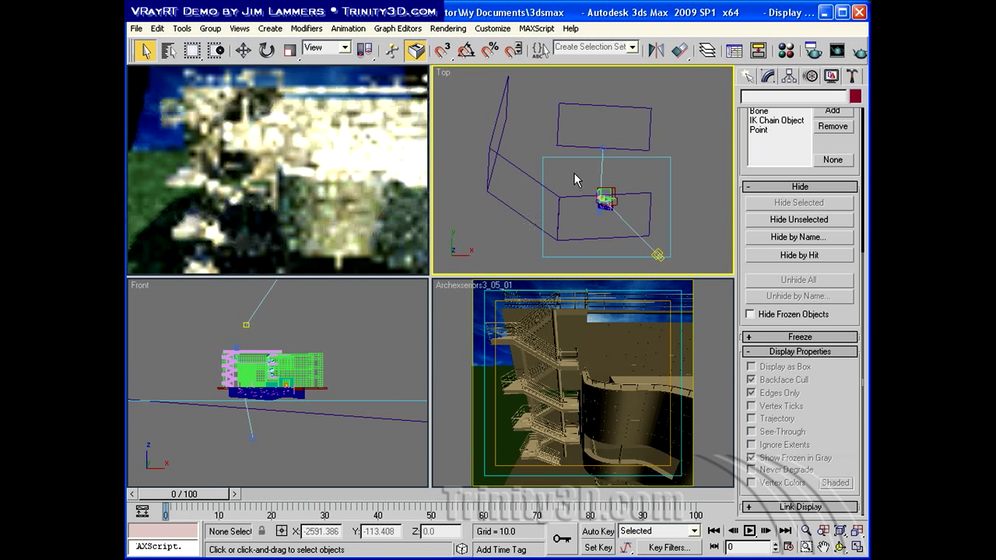
right_click(441, 73)
click(477, 98)
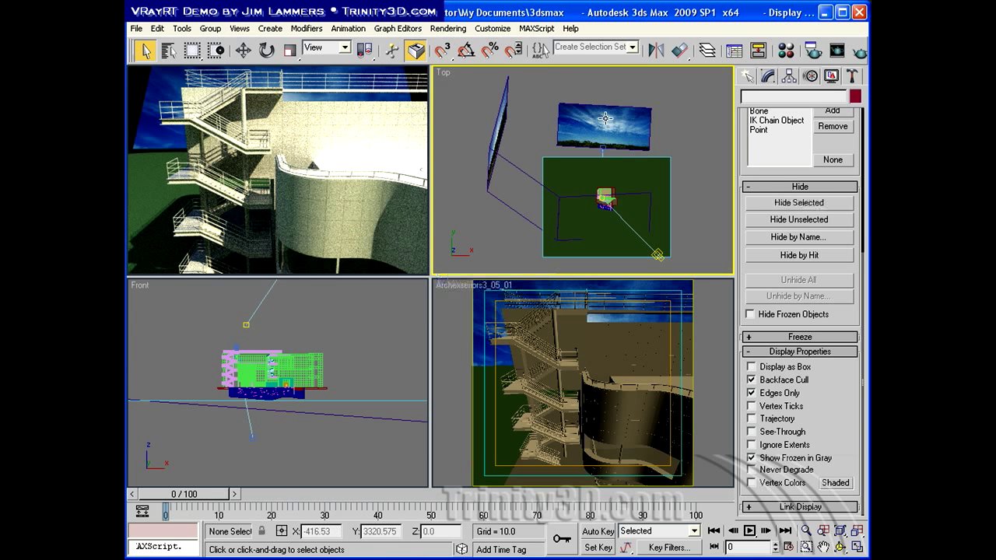
click(606, 109)
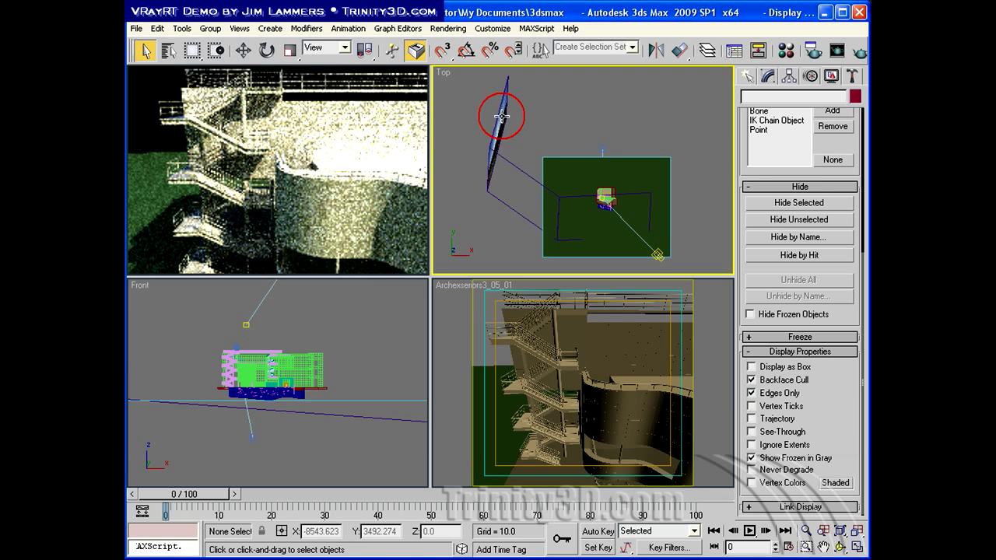
click(526, 211)
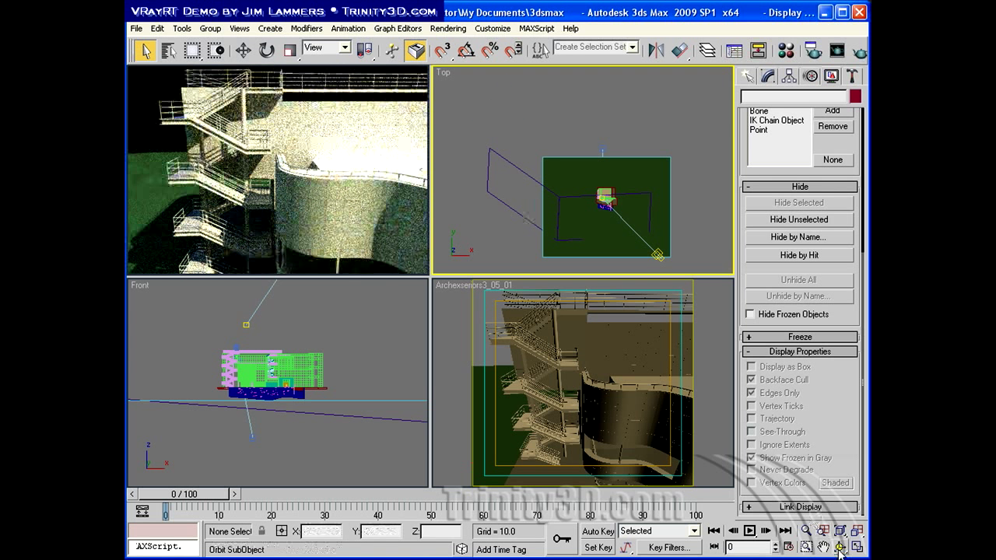
Delete the remaining panorama plane from the Back view, then return to a wireframe Top view
right_click(444, 74)
mouse_move(456, 80)
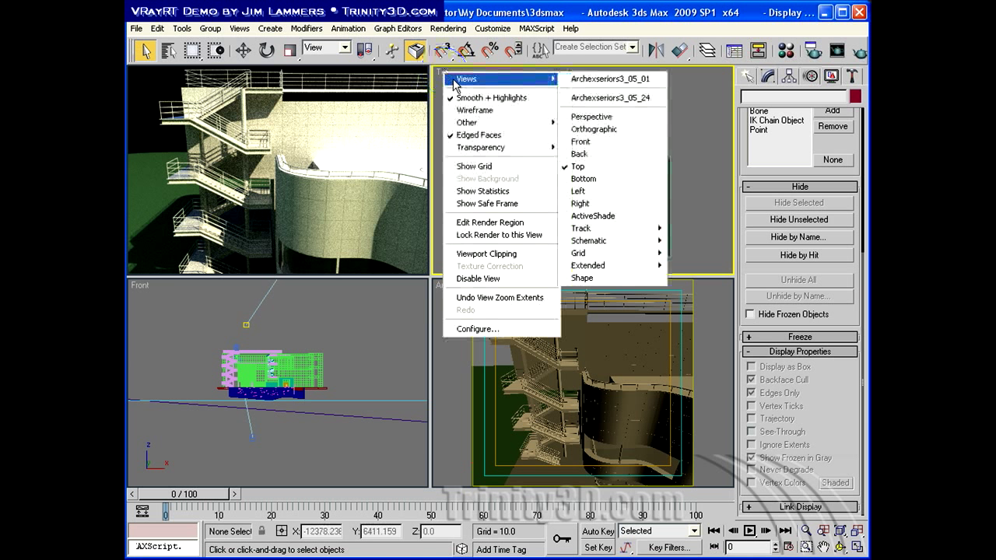
click(599, 154)
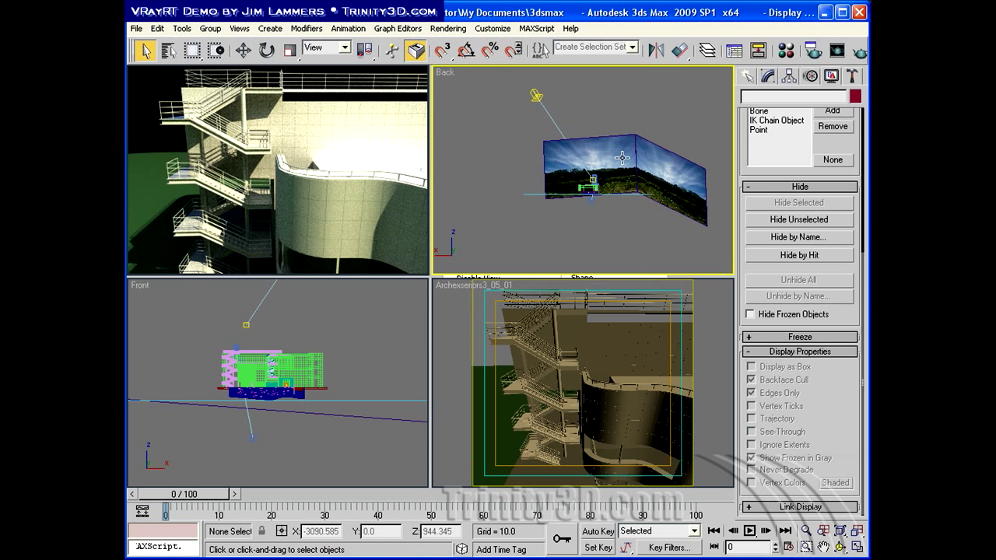
click(646, 153)
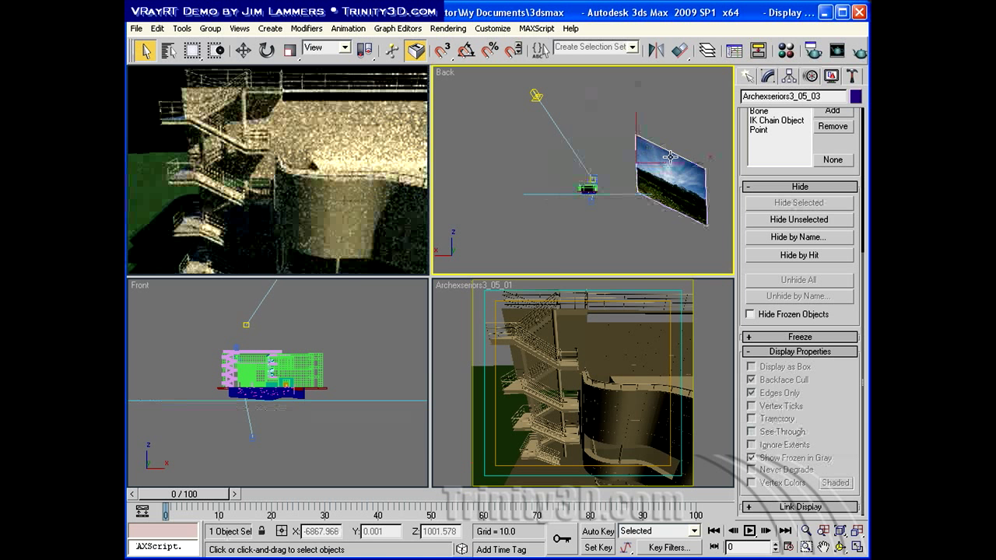
key(Delete)
click(443, 72)
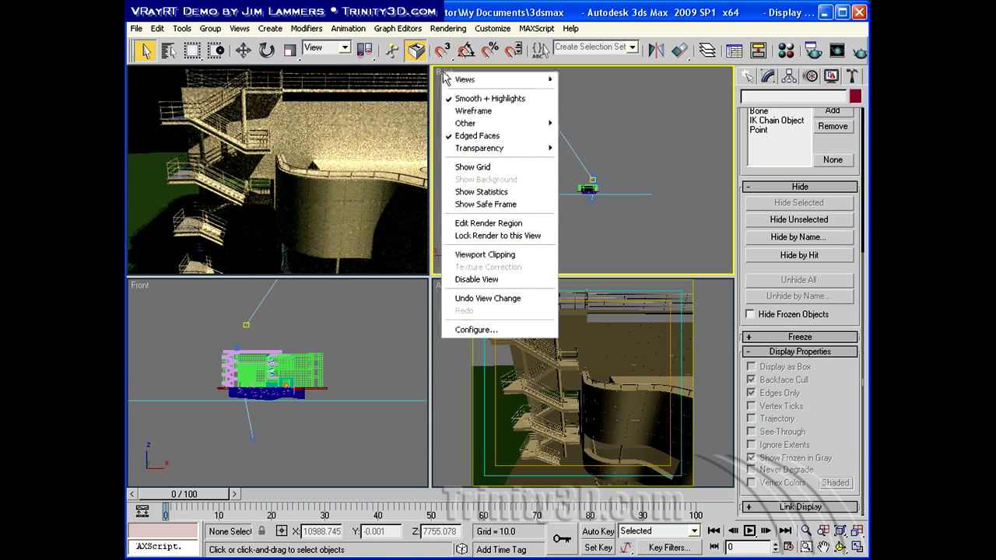
click(478, 117)
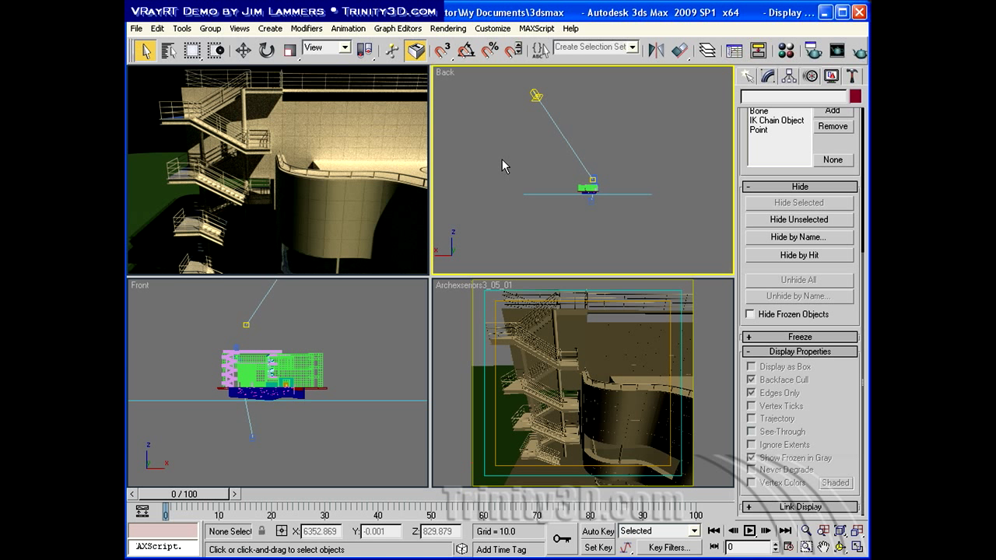
key(t)
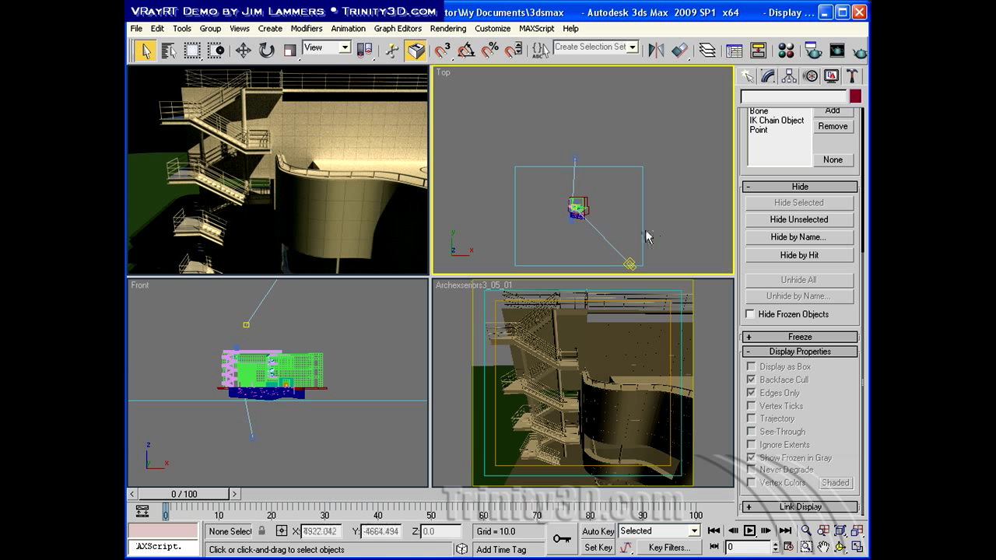
Select the target directional light Archexseriors3_05_24 and delete it
click(629, 264)
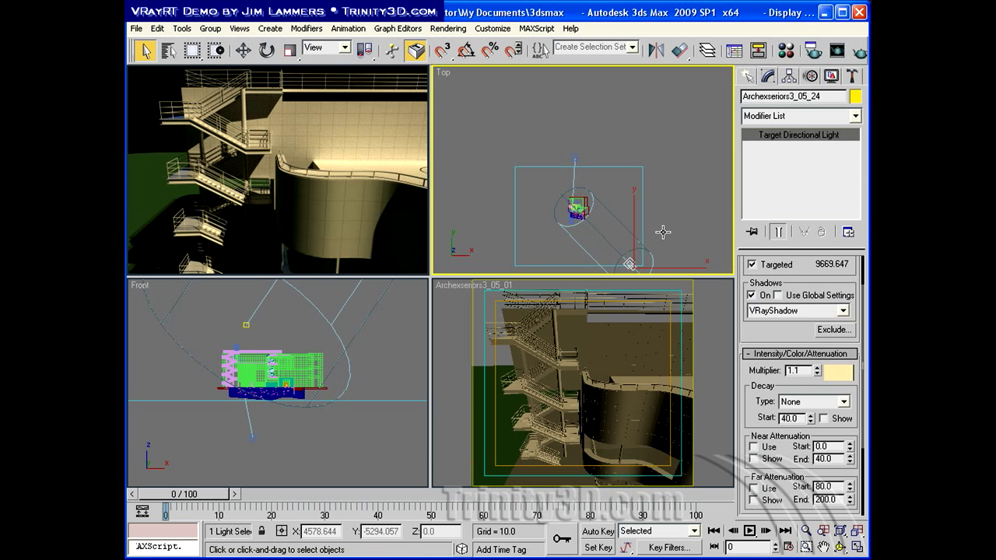
key(Delete)
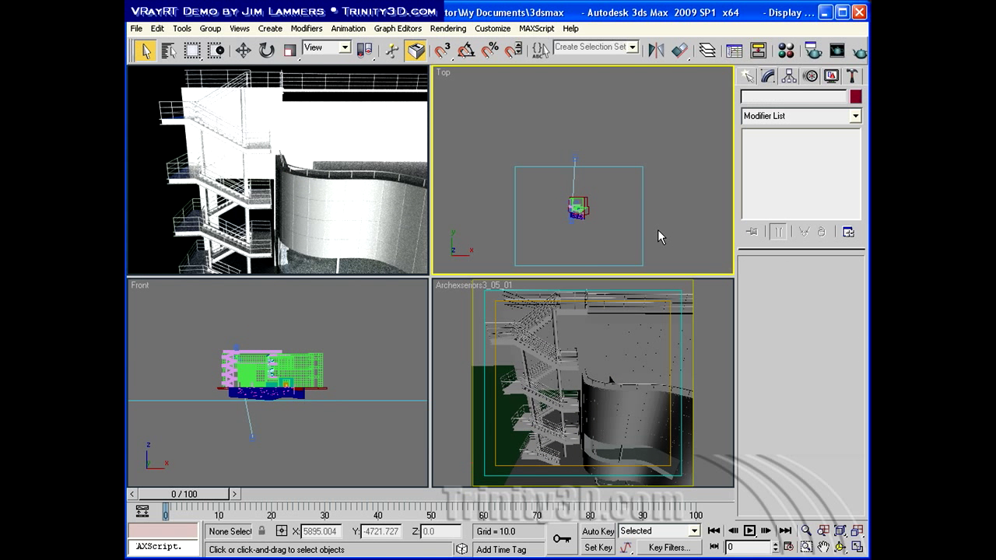
Create a VRaySun aimed at the building in the Top view and add a VRaySky environment map
right_click(467, 291)
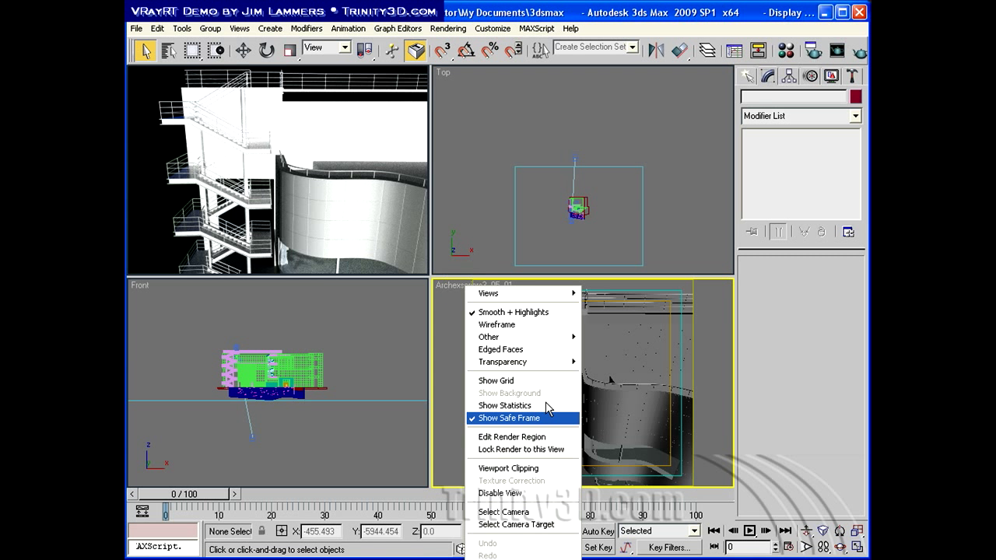
click(547, 430)
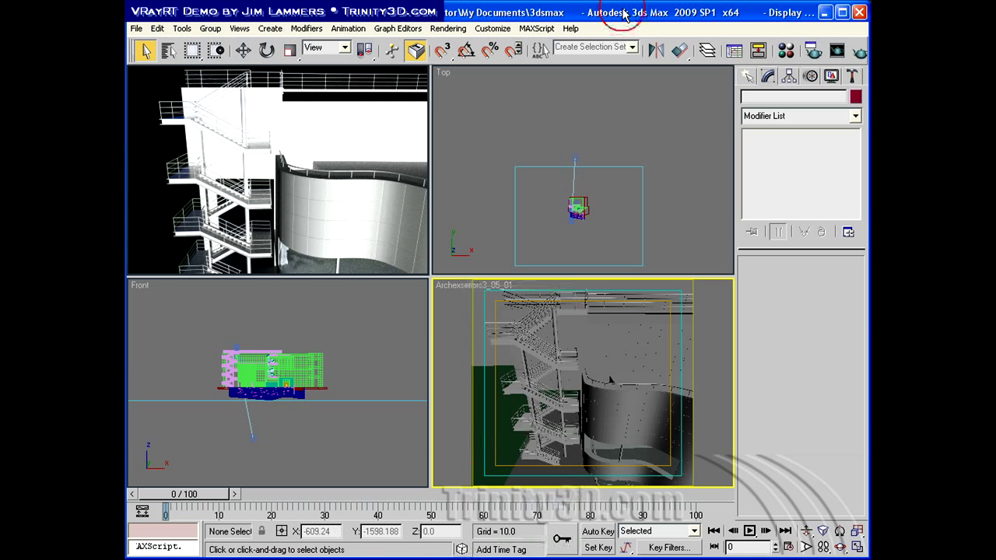
click(747, 76)
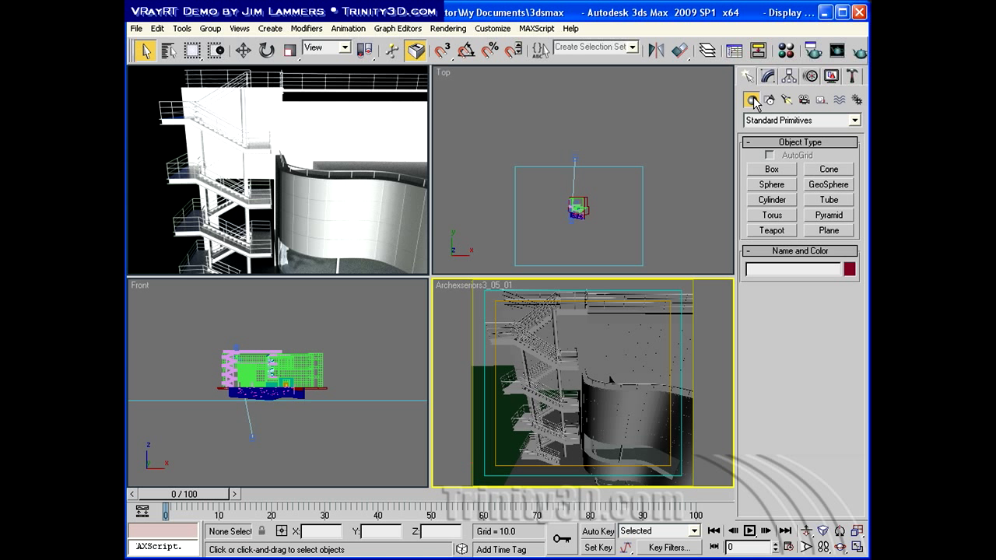
click(786, 100)
click(810, 120)
click(782, 148)
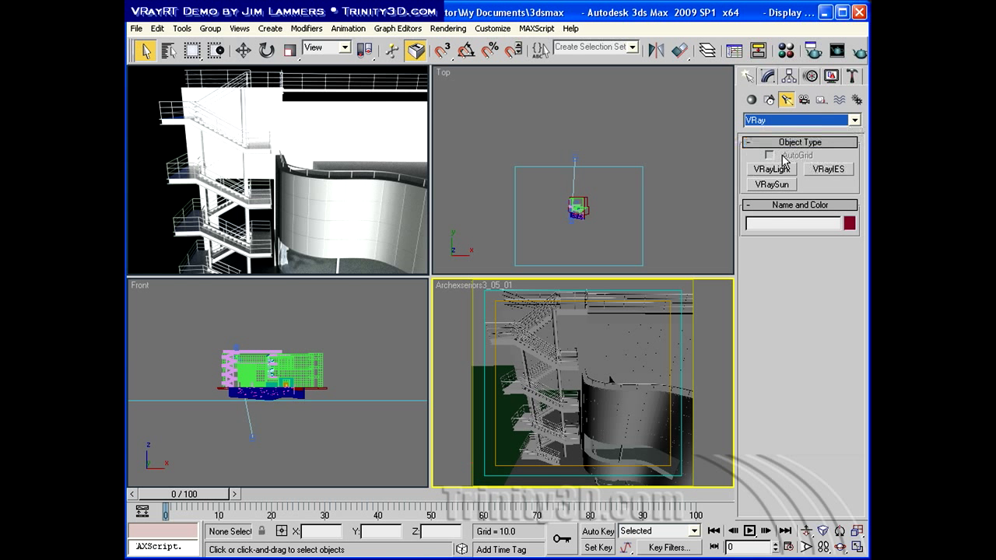
click(781, 186)
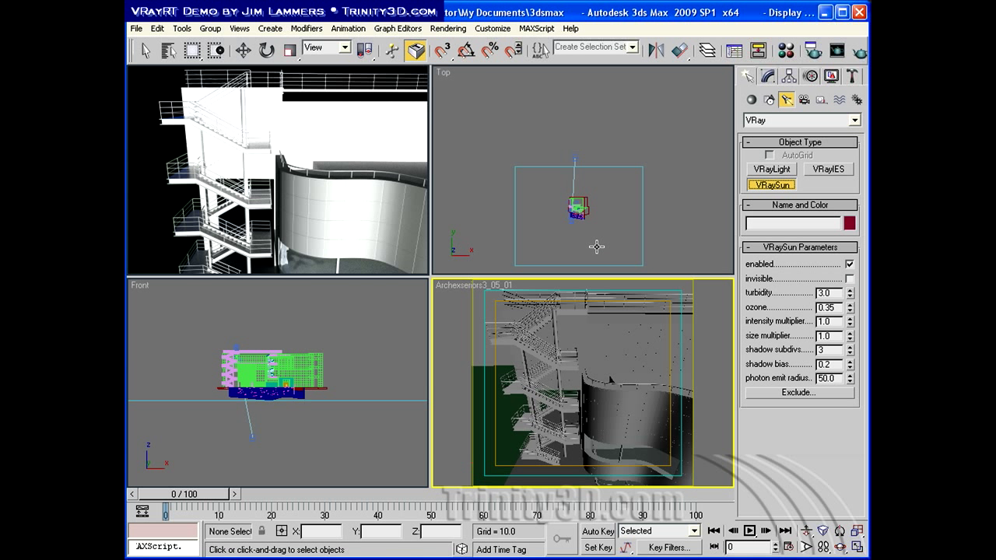
drag(602, 239, 579, 211)
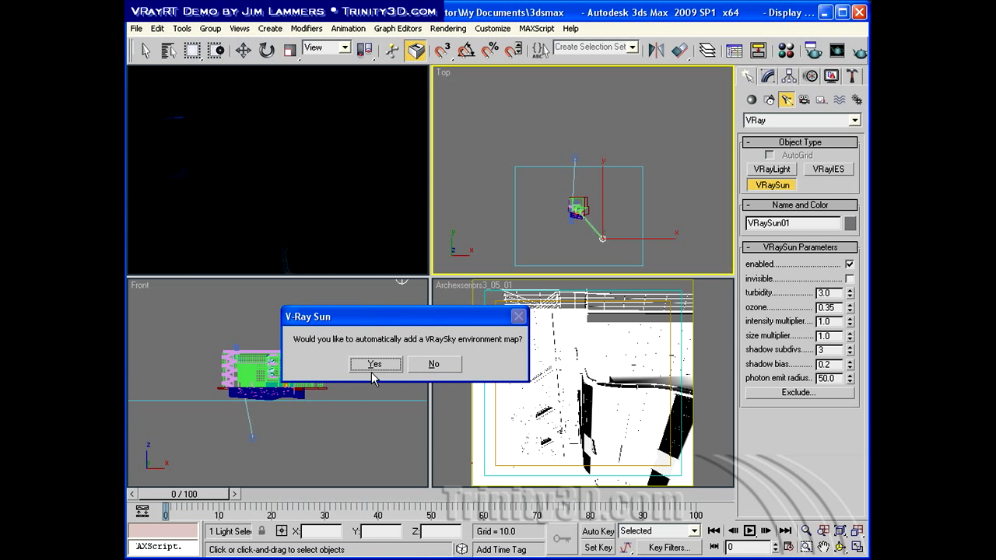
click(373, 366)
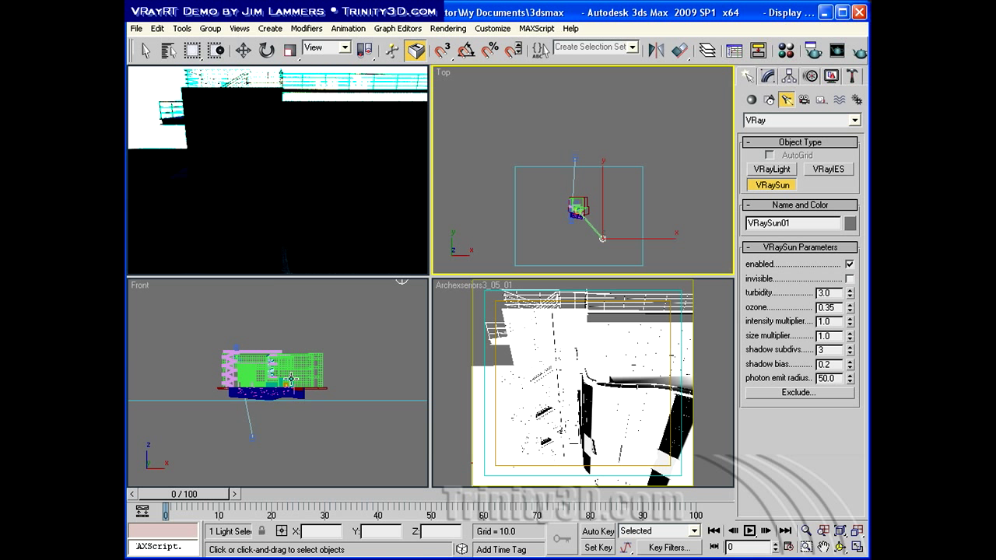
Lower VRaySun01.Target onto the building in Front view, then select the sun and show its Modify settings
scroll(294, 375, down, 2)
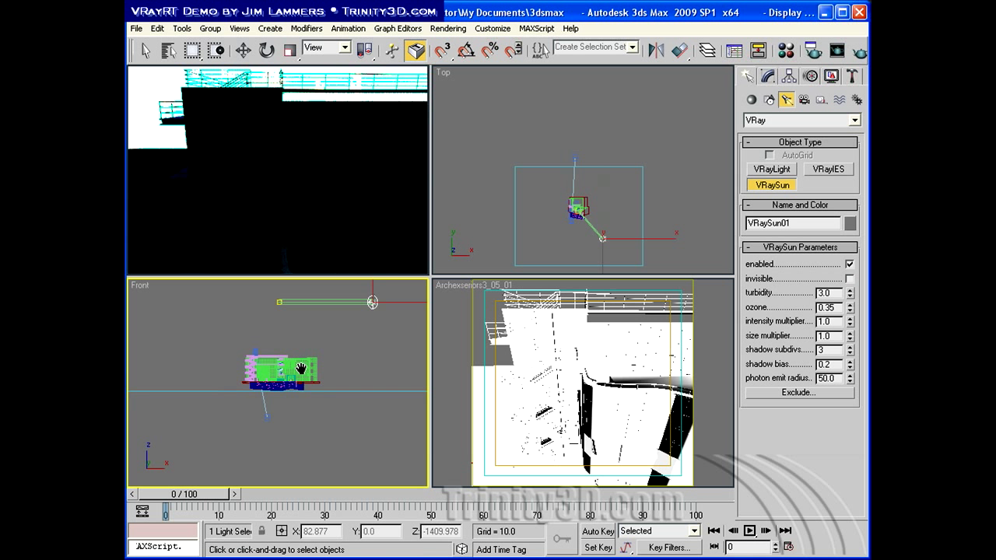
scroll(297, 365, down, 3)
right_click(287, 356)
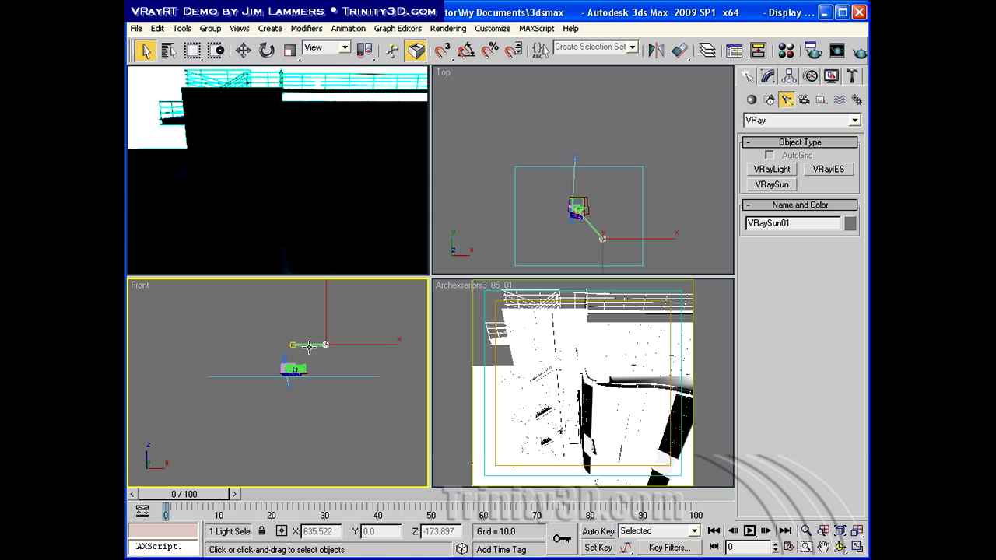
click(245, 53)
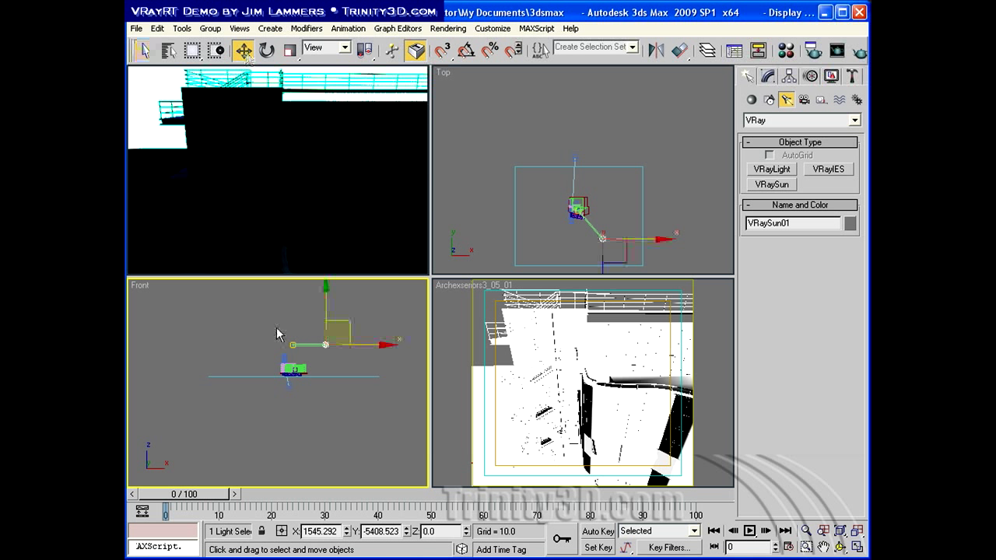
click(289, 348)
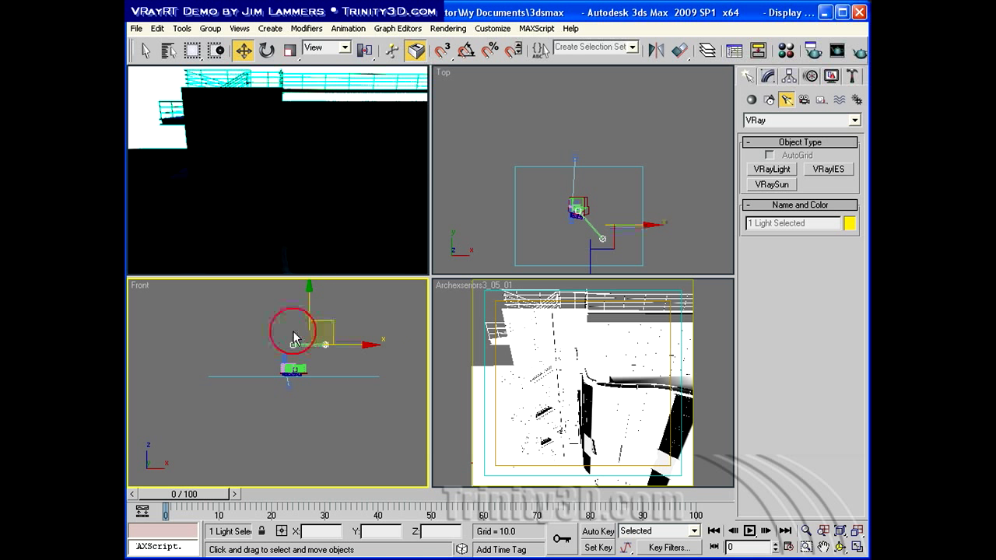
click(289, 283)
click(293, 345)
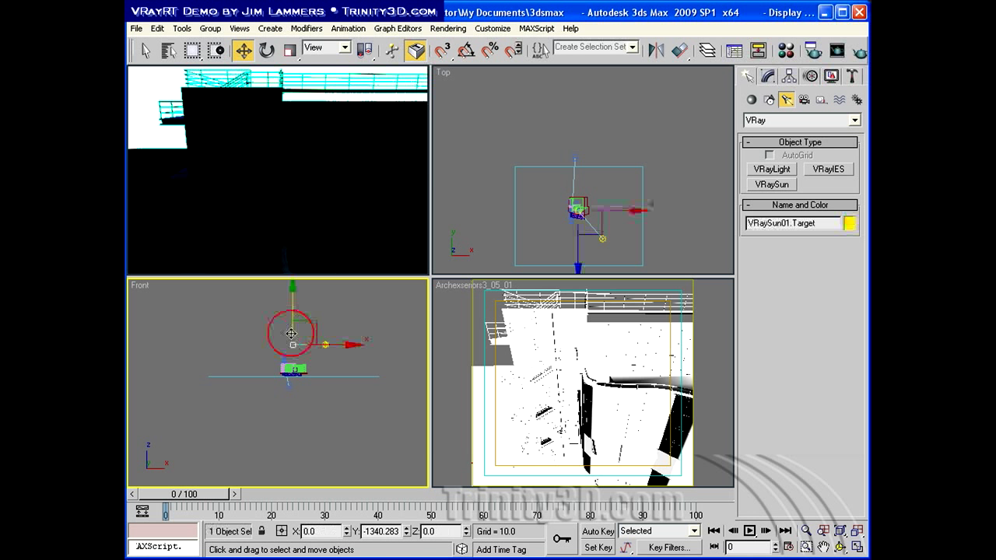
drag(288, 322, 290, 354)
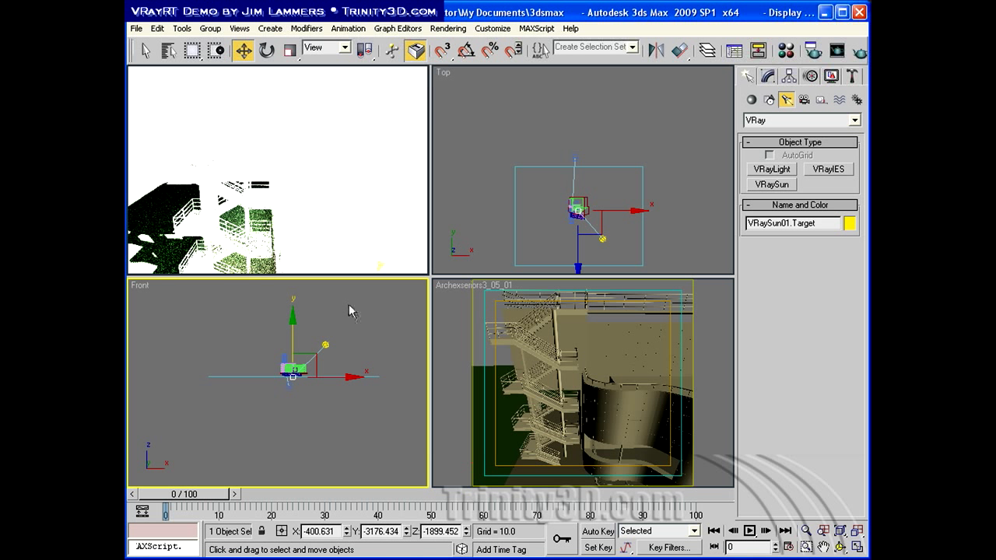
click(326, 345)
click(769, 78)
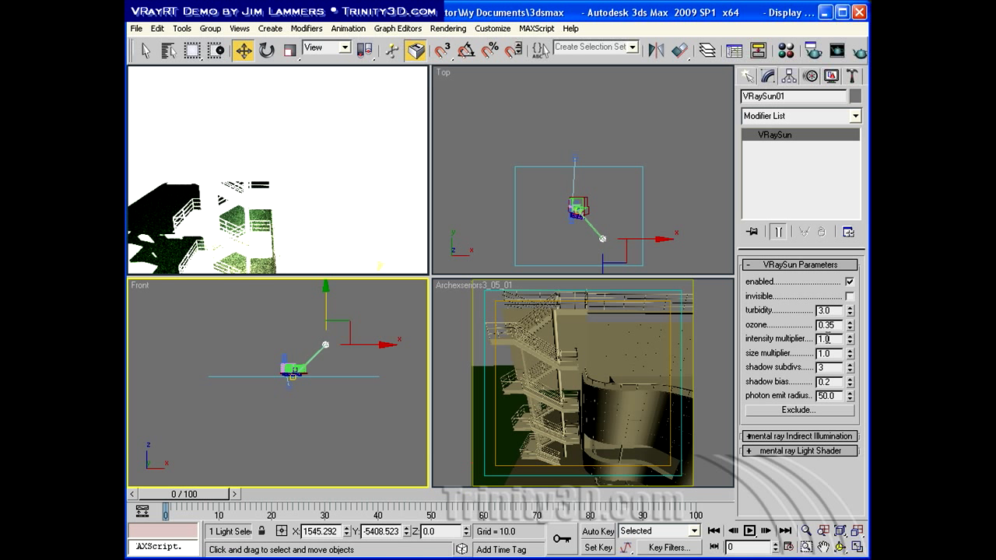
Raise the VRaySun intensity multiplier to 1.1
double_click(827, 339)
text(1.1)
click(747, 78)
Drag out a VRayPhysicalCamera and its target in the Top viewport
click(804, 99)
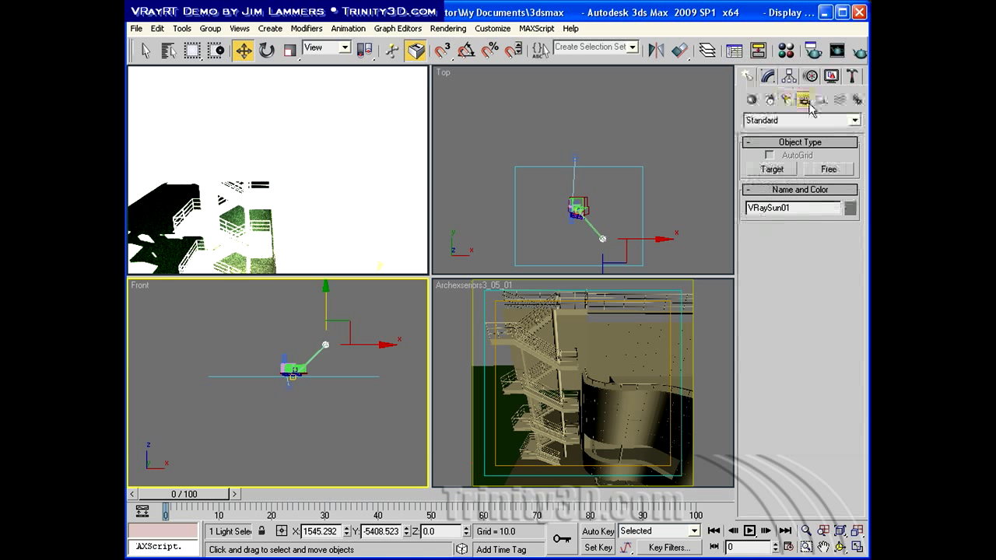
click(802, 121)
click(787, 139)
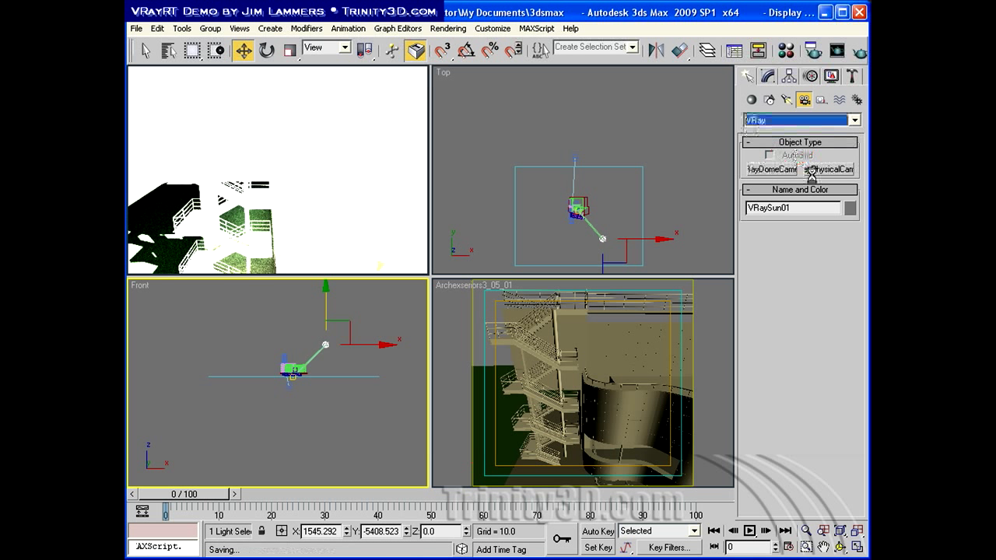
click(825, 169)
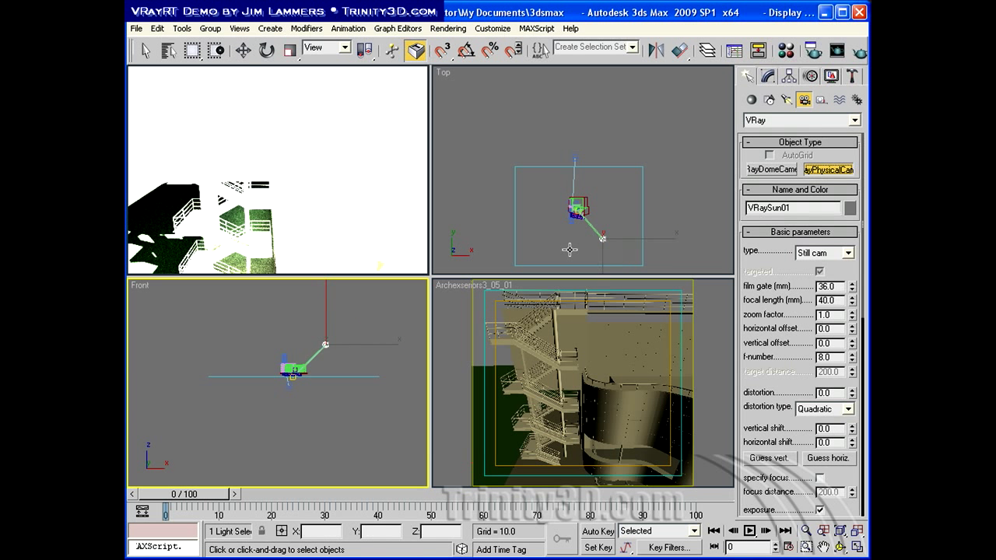
drag(565, 240, 577, 209)
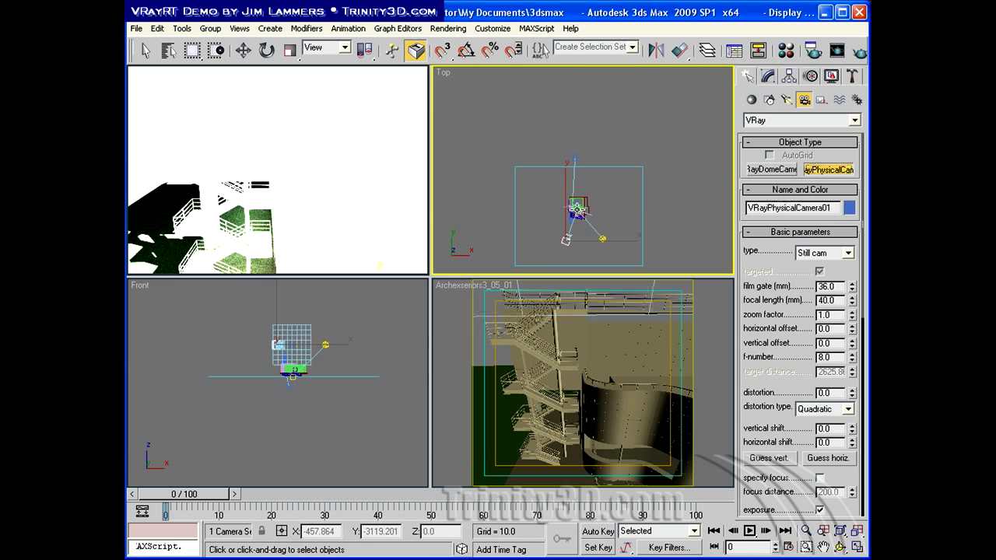
click(309, 406)
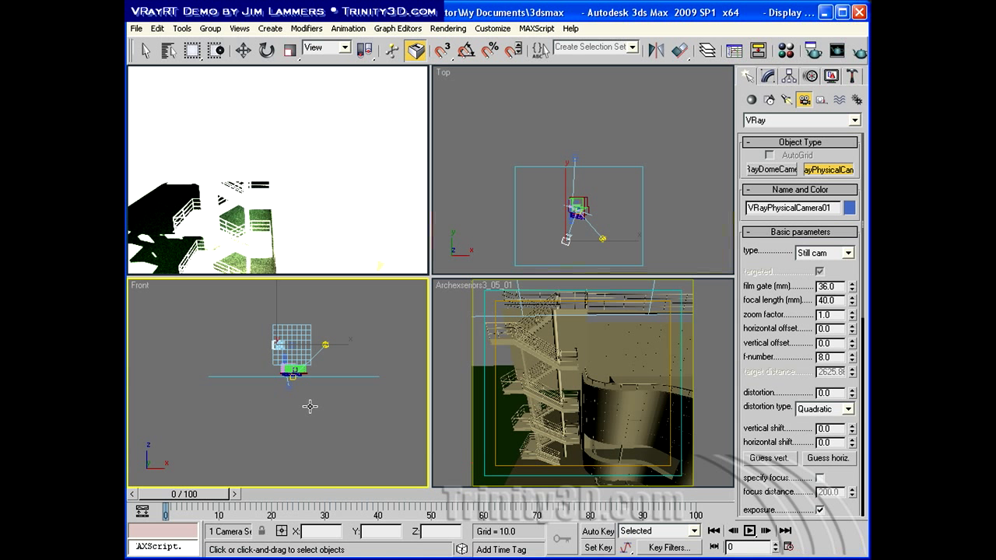
click(473, 390)
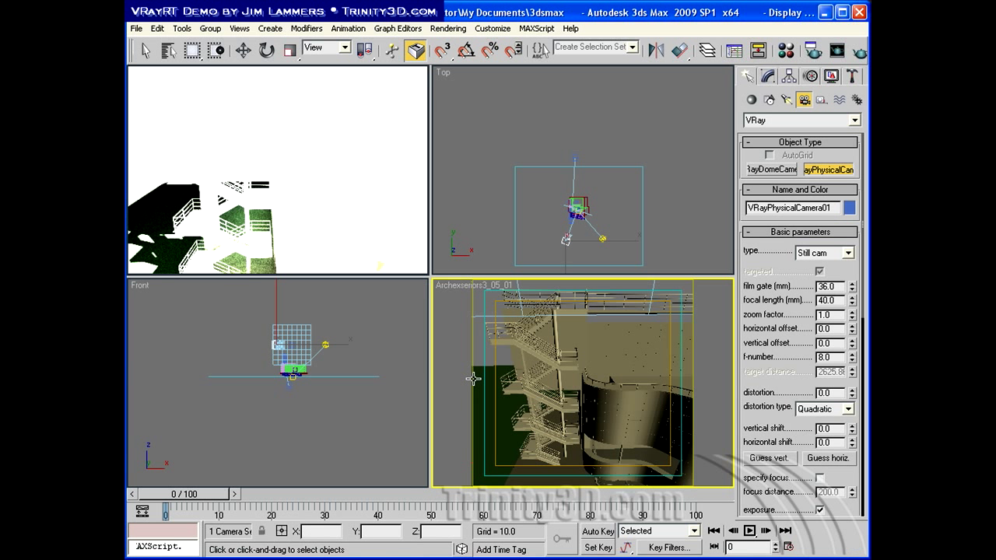
Switch the camera viewport to look through VRayPhysicalCamera01
right_click(469, 285)
mouse_move(537, 293)
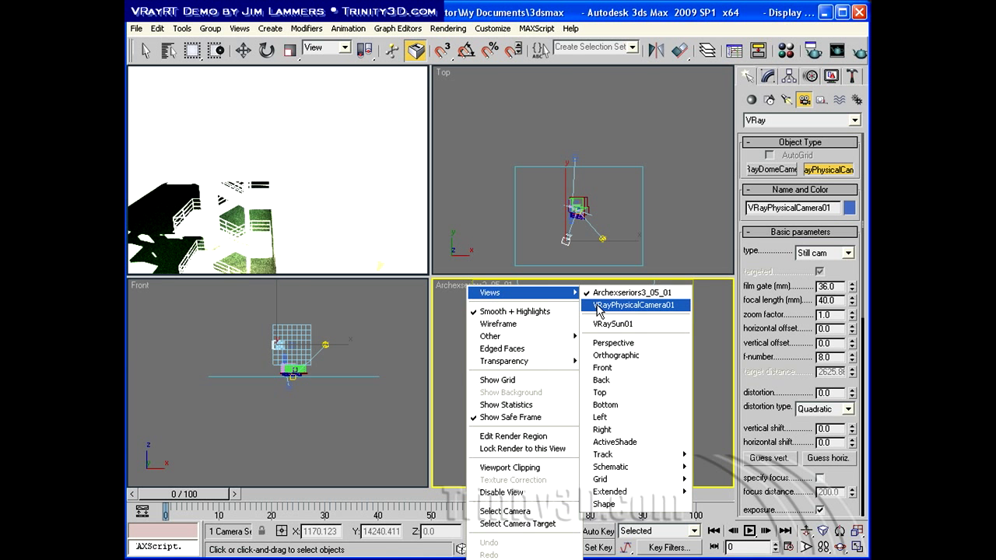
click(623, 305)
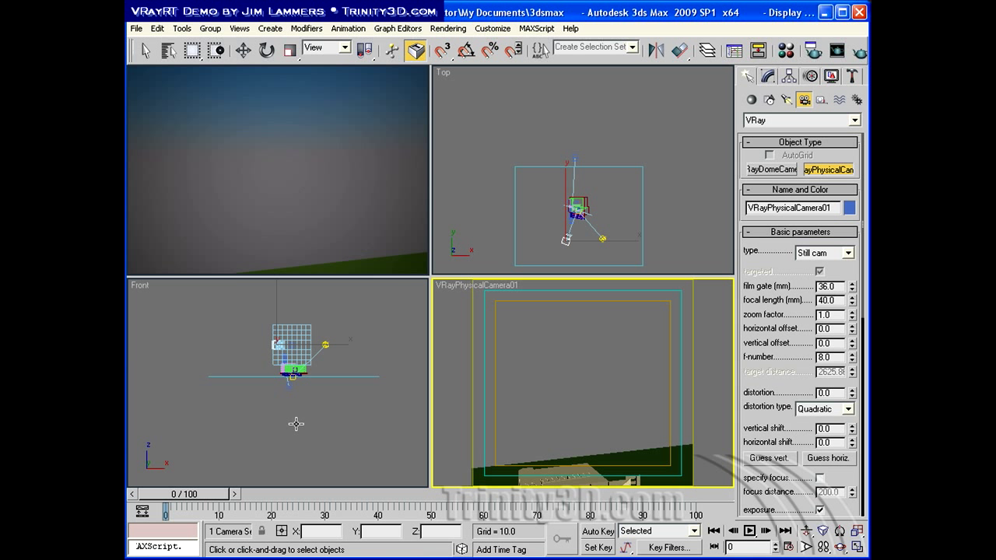
scroll(267, 403, up, 5)
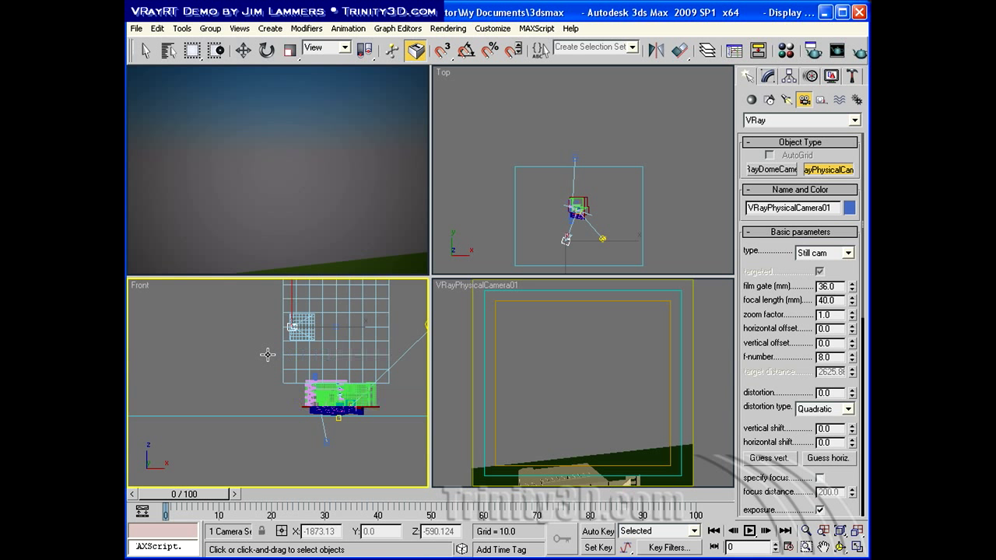
In the Front view, move the camera target down onto the building, then reposition the camera
key(w)
click(302, 317)
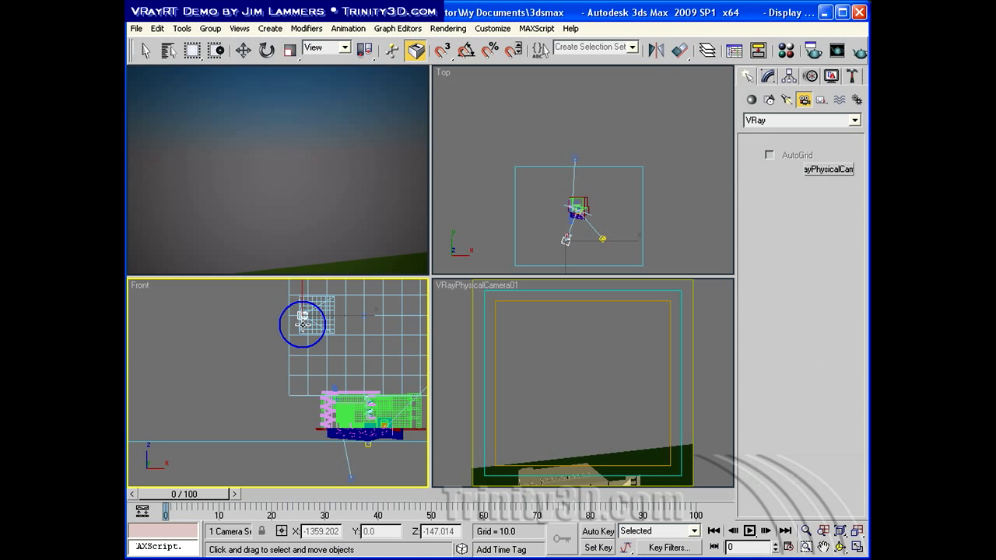
right_click(300, 315)
click(274, 298)
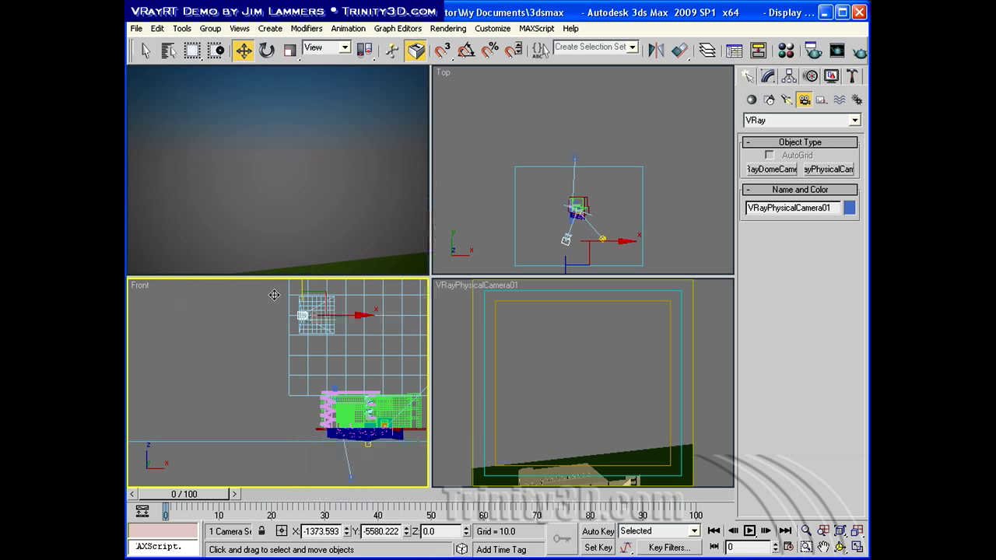
drag(362, 291, 364, 402)
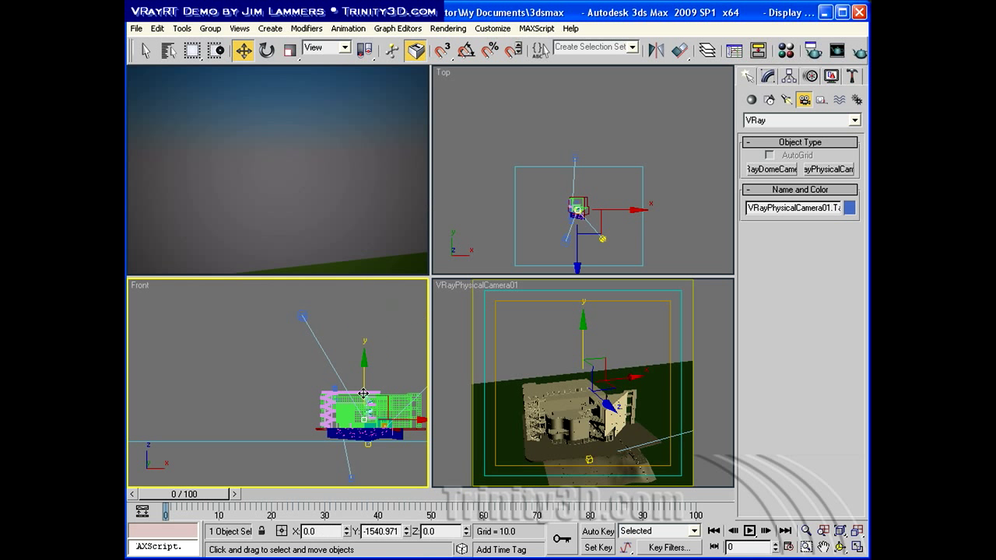
click(256, 389)
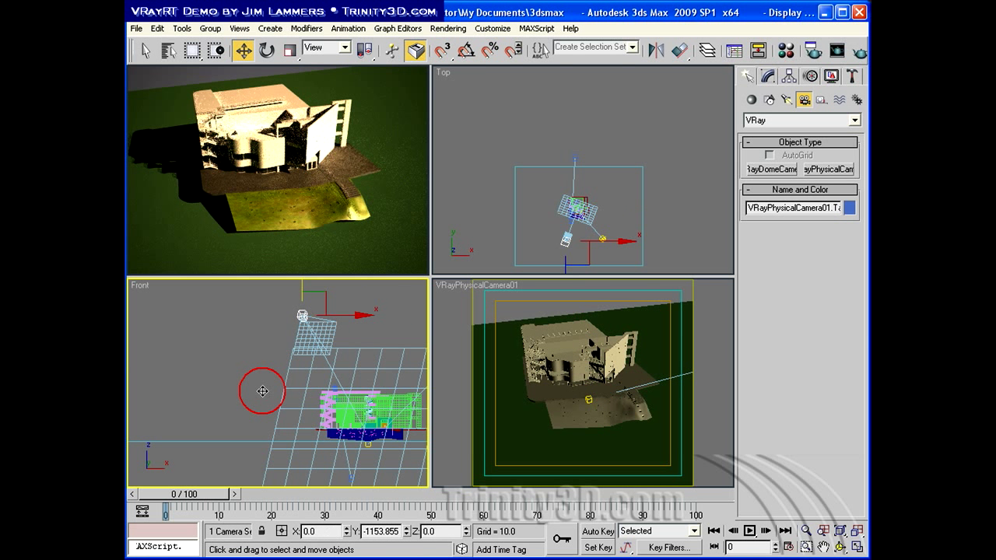
drag(256, 390, 263, 405)
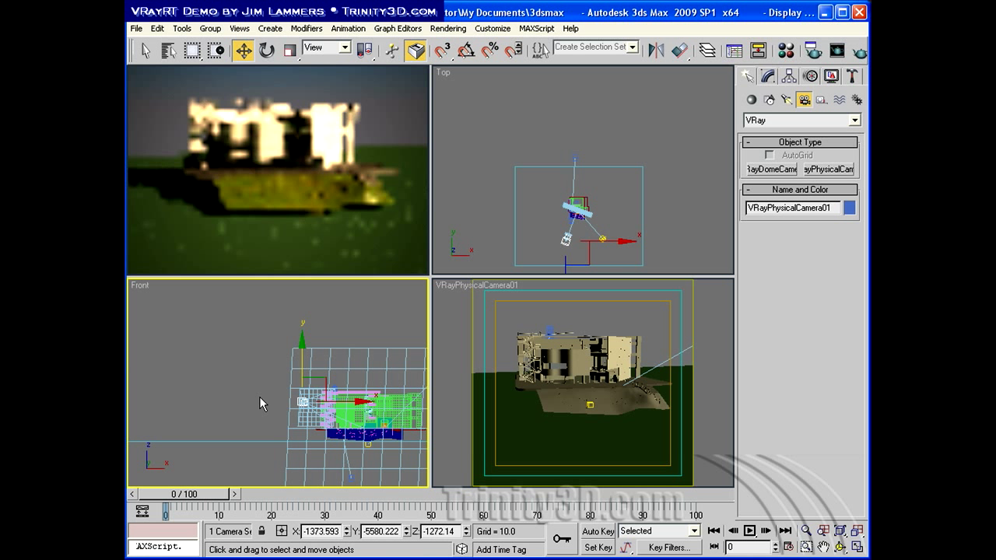
Drag VRaySun01 in the Top view to a new spot around the building
click(636, 236)
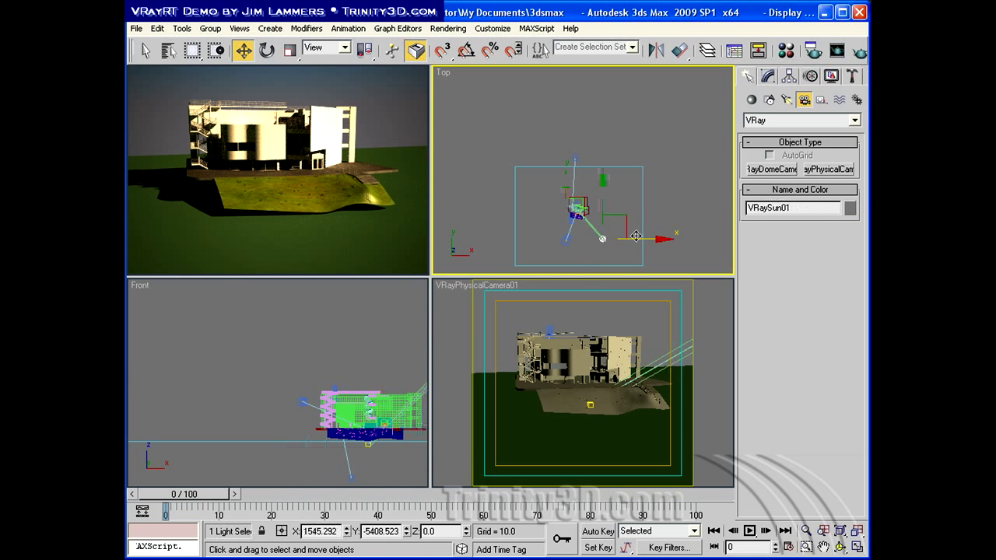
drag(625, 217, 619, 244)
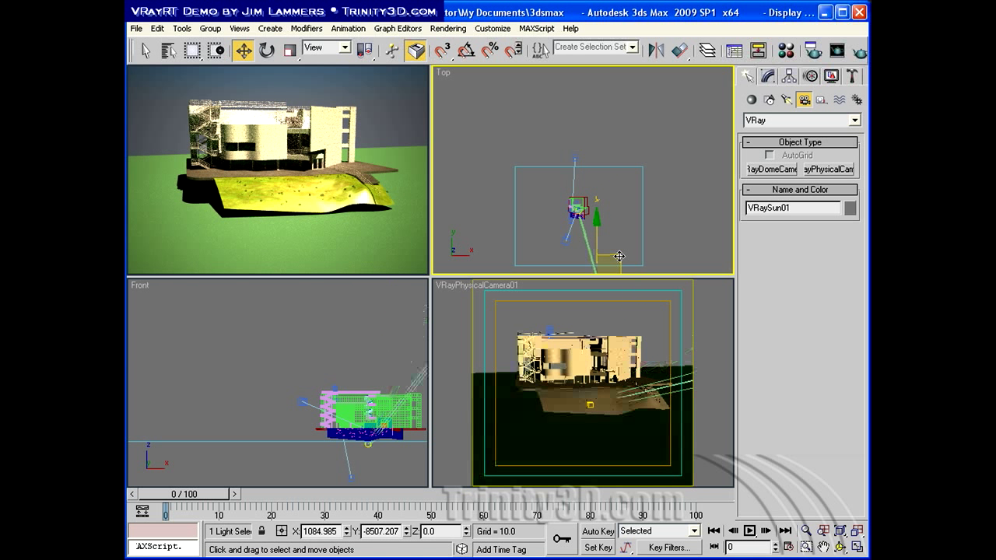